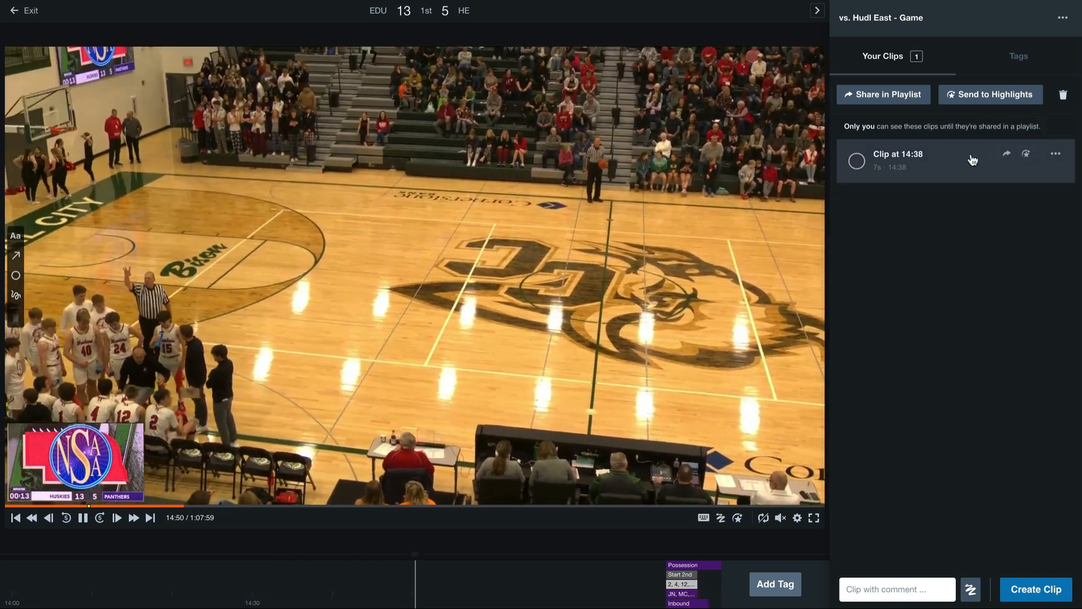
- Extend the clip at 14:38 to 10 seconds, shift its range to start at 14:40, and save the clip
{"action": "left_click", "coordinate": [972, 160]}
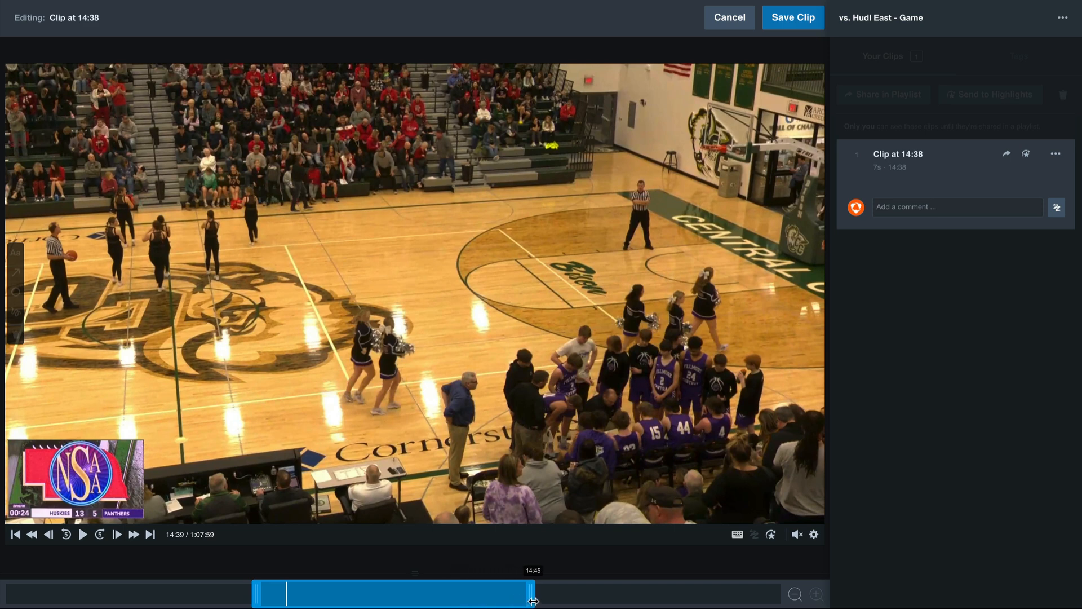
{"action": "left_click_drag", "start_coordinate": [533, 601], "coordinate": [642, 604]}
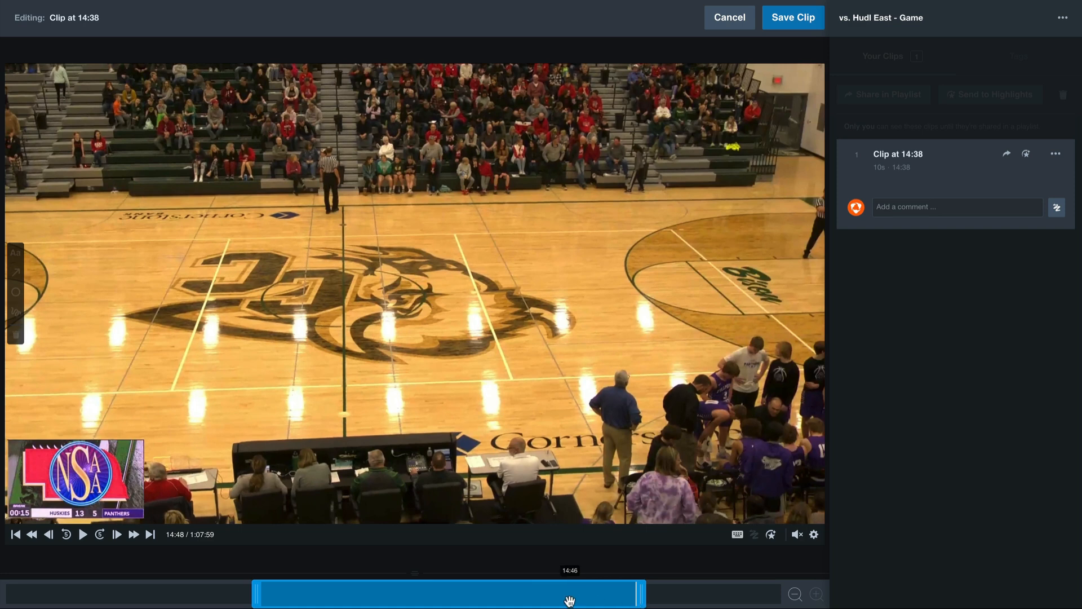
{"action": "left_click_drag", "start_coordinate": [562, 601], "coordinate": [637, 600]}
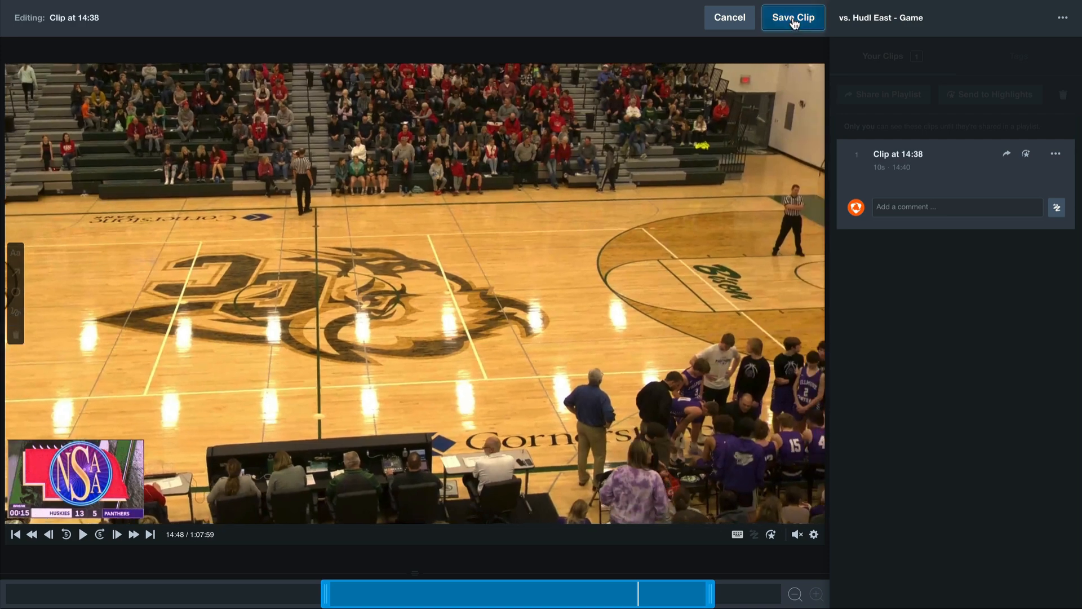
{"action": "left_click", "coordinate": [793, 22]}
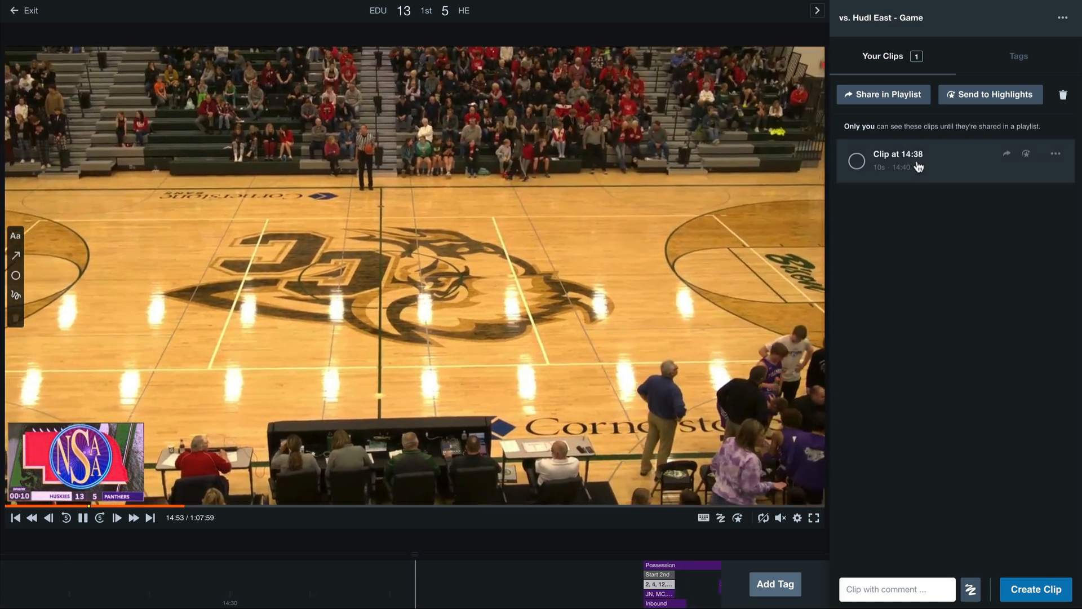
{"action": "left_click", "coordinate": [918, 167]}
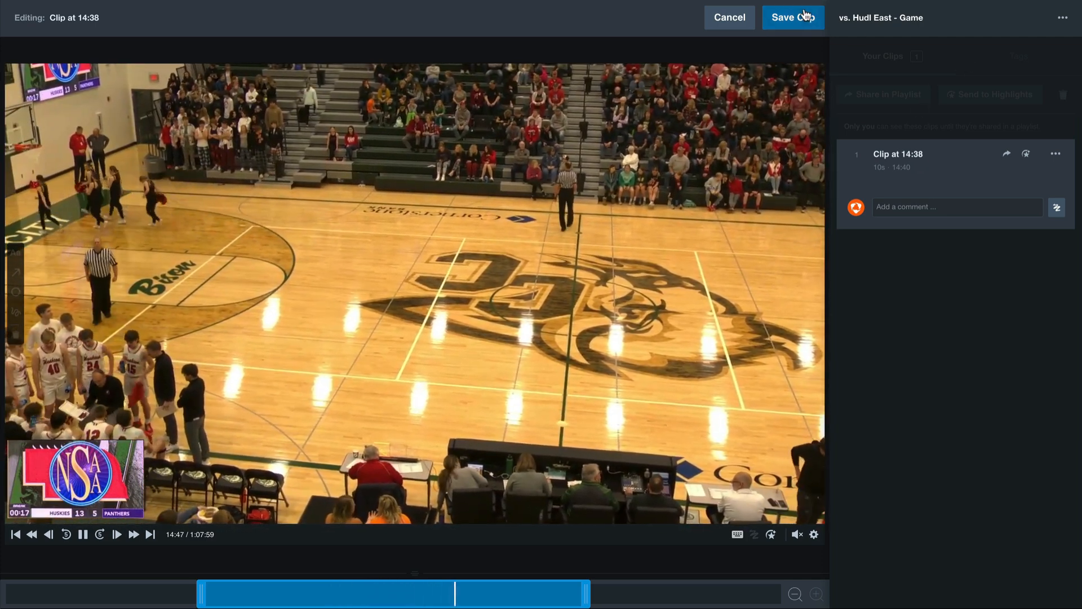
{"action": "left_click", "coordinate": [807, 17]}
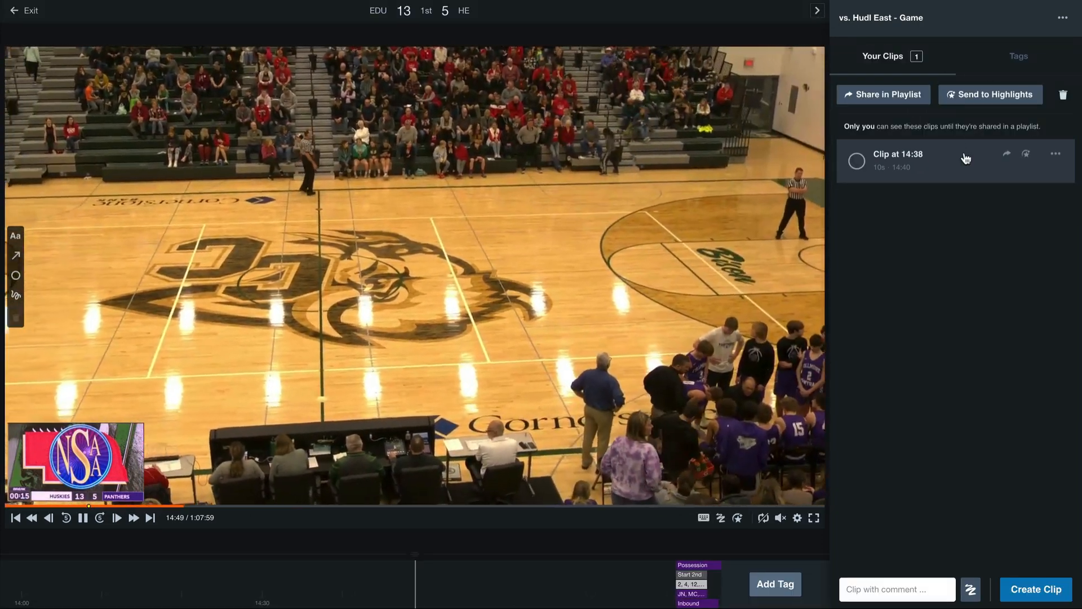
- Select the saved clip and send it to the Varsity Basketball team's highlights
{"action": "left_click", "coordinate": [856, 161]}
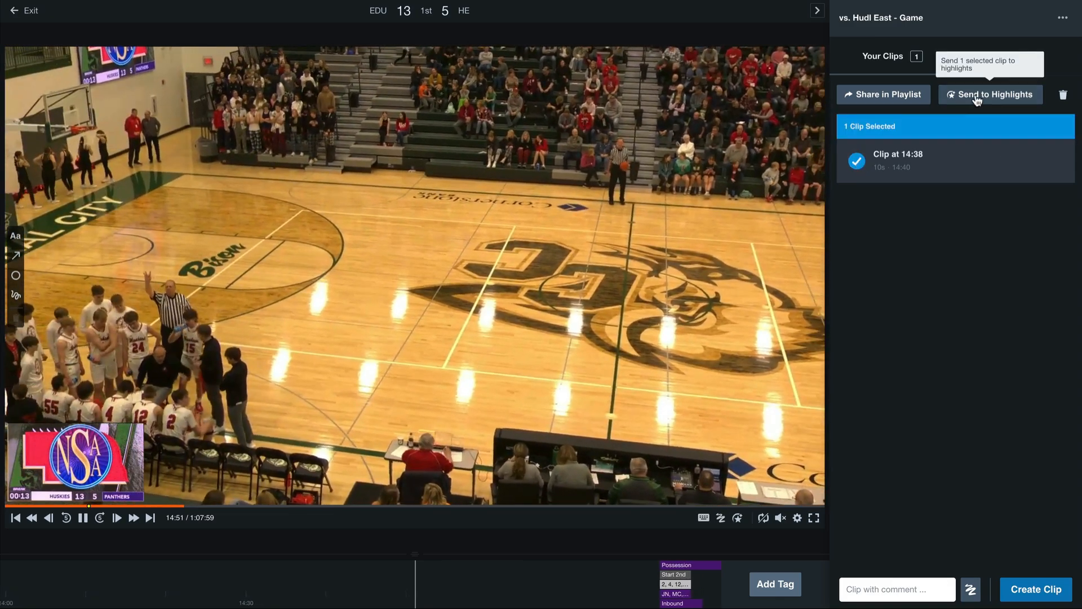
{"action": "left_click", "coordinate": [978, 100]}
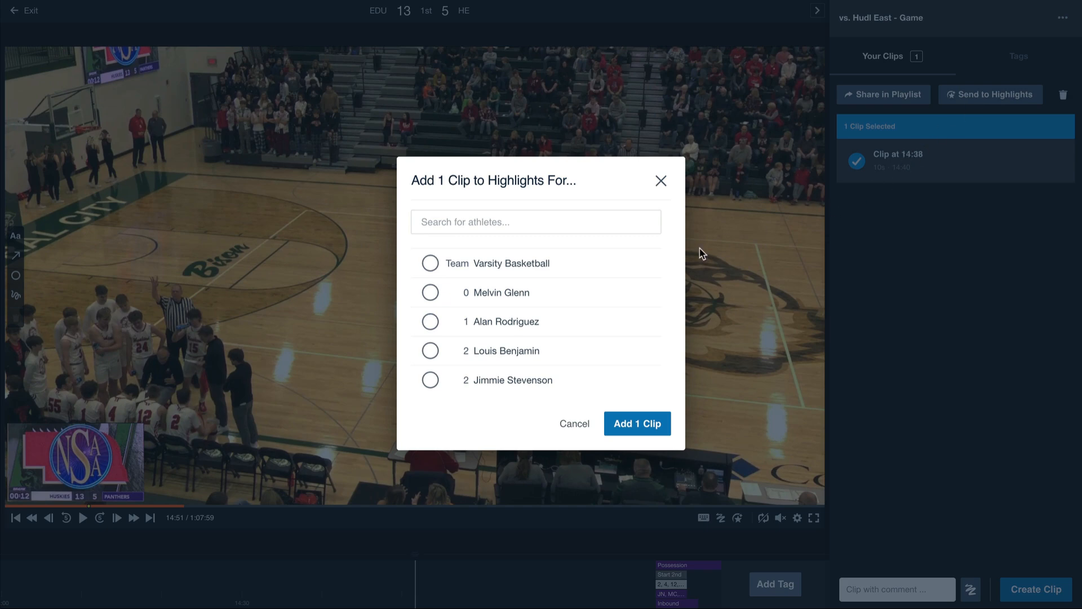
{"action": "left_click", "coordinate": [574, 268]}
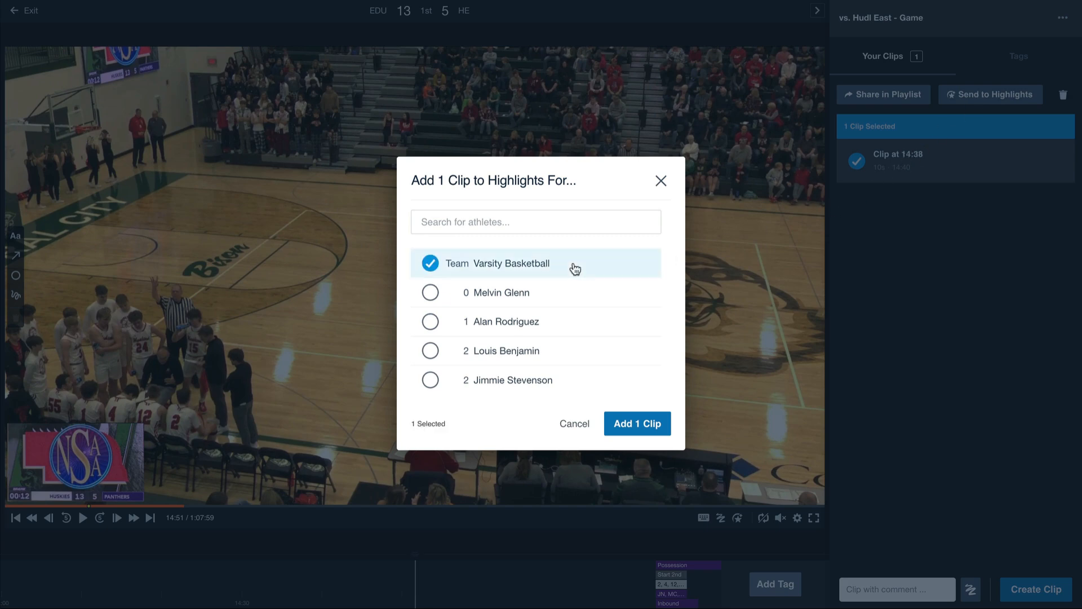
{"action": "left_click", "coordinate": [637, 426]}
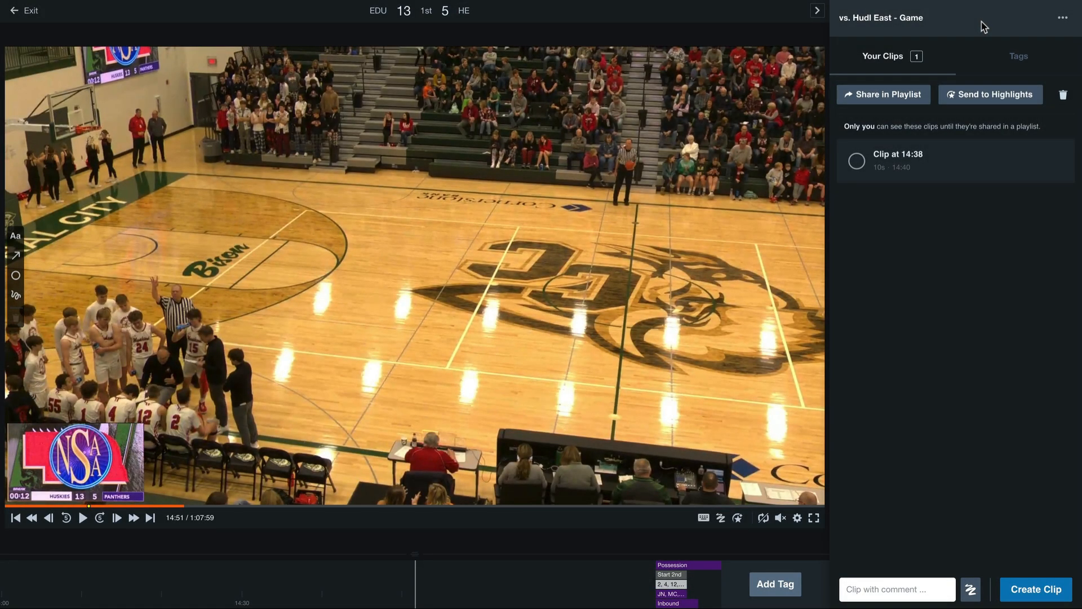
- Filter the game's tags by Varsity Basketball and 3FG Makes, and add the matching tags to Your Clips
{"action": "left_click", "coordinate": [1052, 60]}
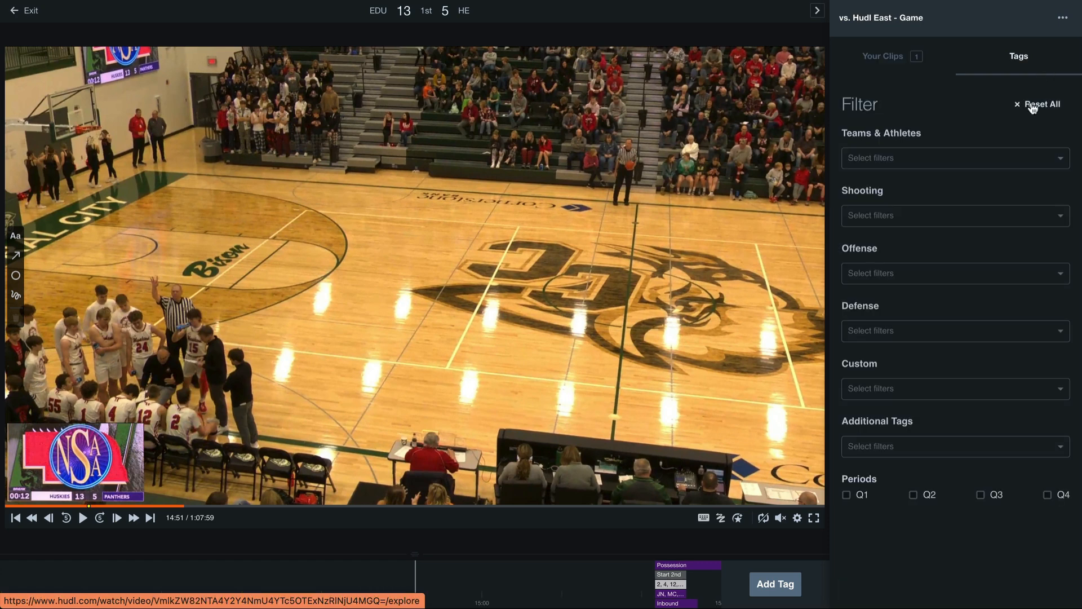
{"action": "left_click", "coordinate": [1015, 156]}
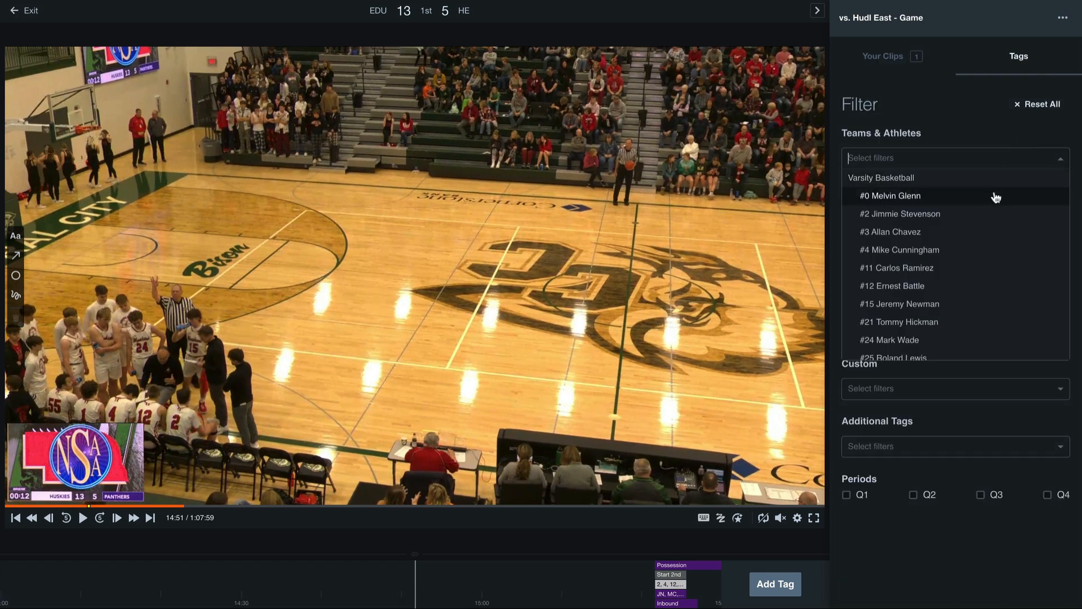
{"action": "left_click", "coordinate": [993, 184]}
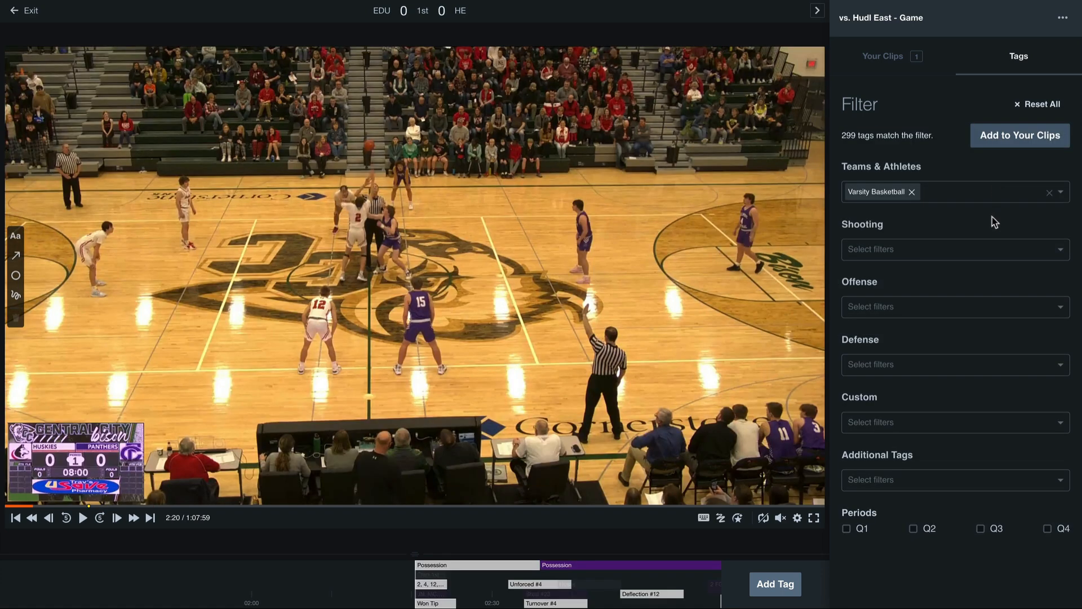
{"action": "left_click", "coordinate": [991, 243]}
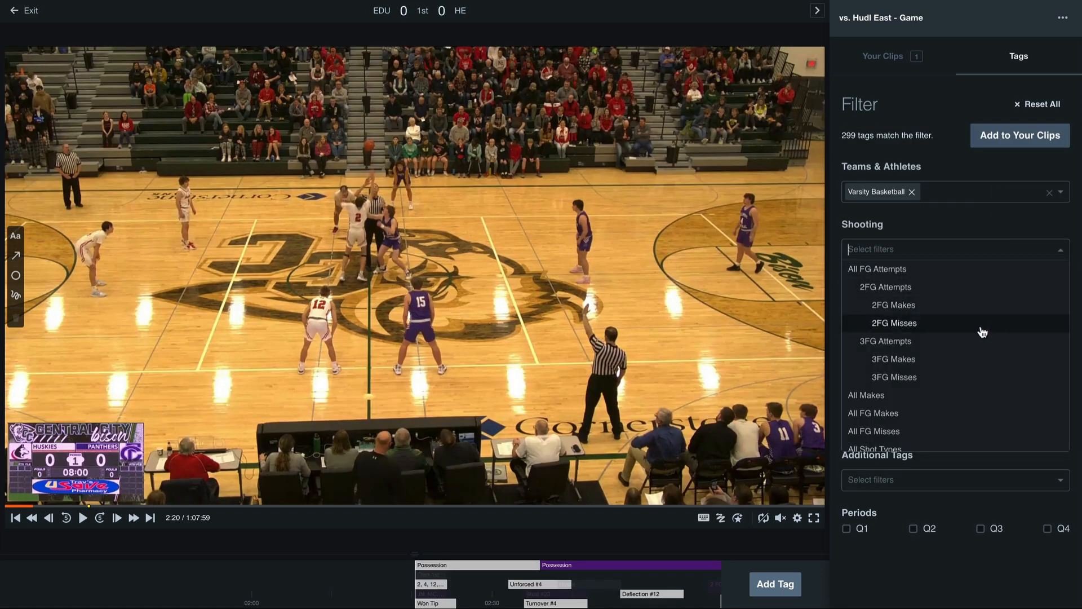
{"action": "left_click", "coordinate": [980, 360]}
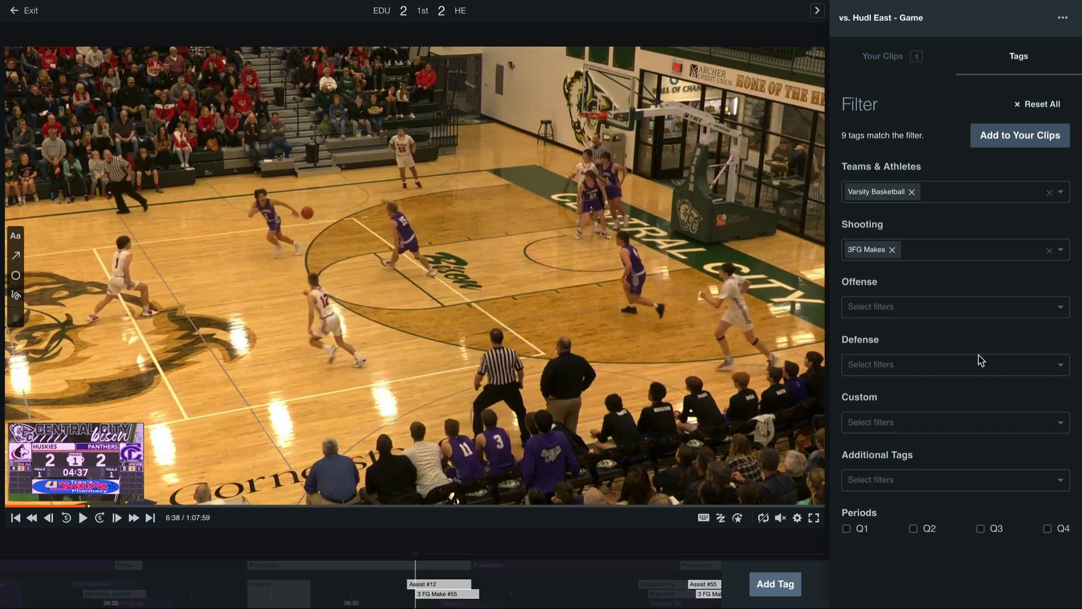
{"action": "left_click", "coordinate": [1040, 145]}
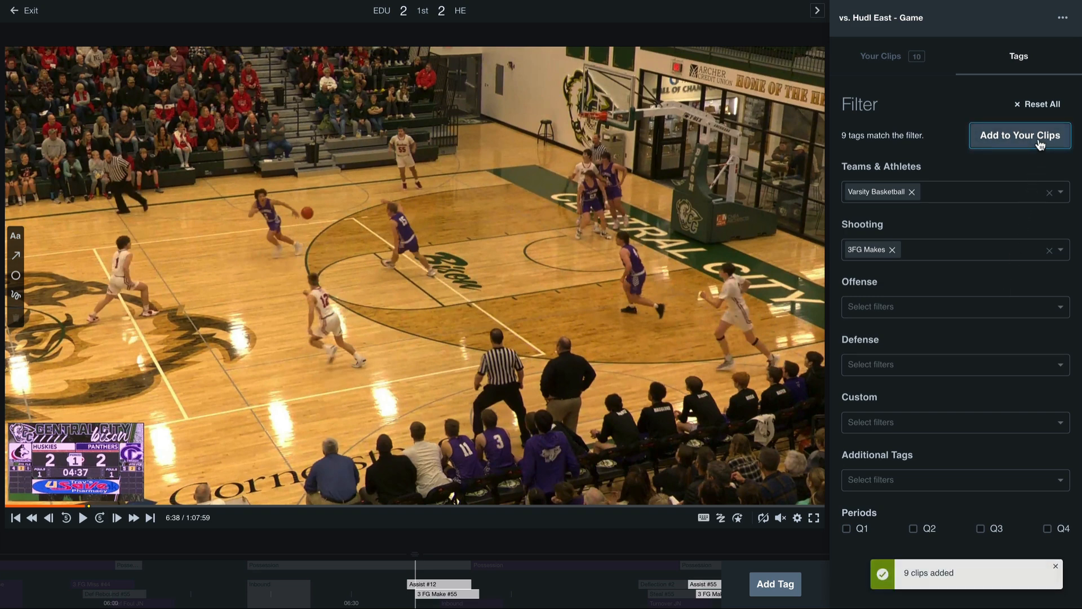
- Send all clips in Your Clips to the Varsity Basketball team's highlights
{"action": "left_click", "coordinate": [917, 66]}
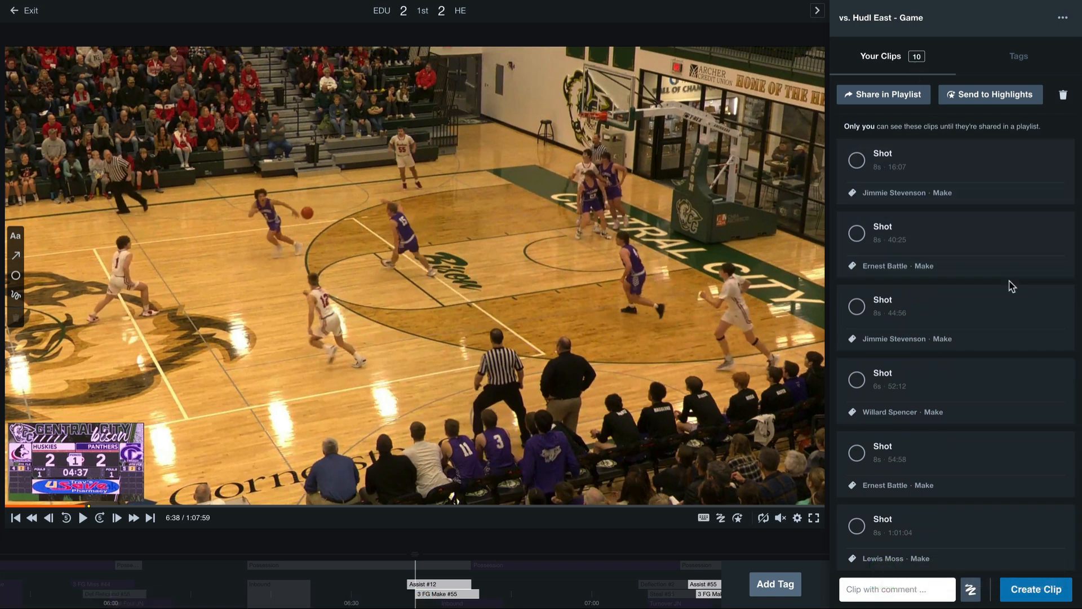
{"action": "left_click", "coordinate": [985, 102]}
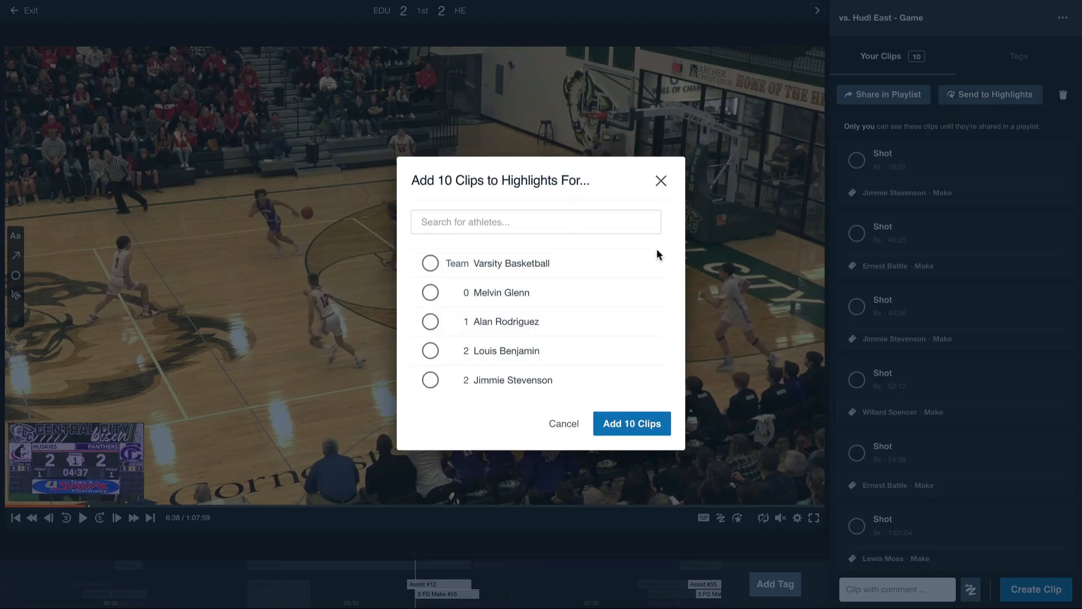
{"action": "left_click", "coordinate": [612, 264]}
{"action": "left_click", "coordinate": [635, 423]}
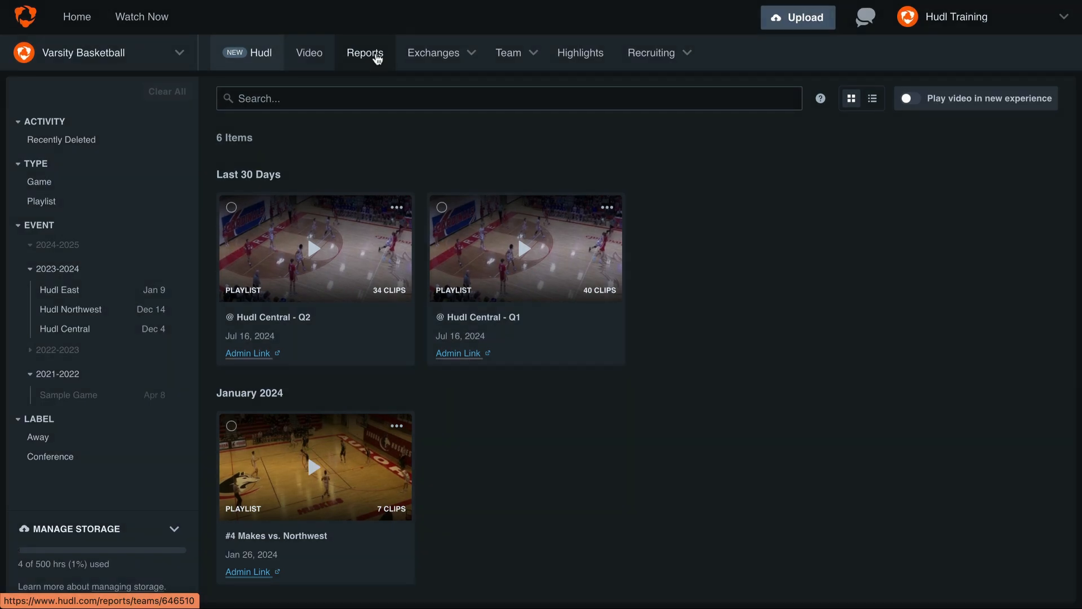
- Open the team's stats report and limit it to the Dec 14 game vs Hudl Northwest
{"action": "left_click", "coordinate": [376, 58]}
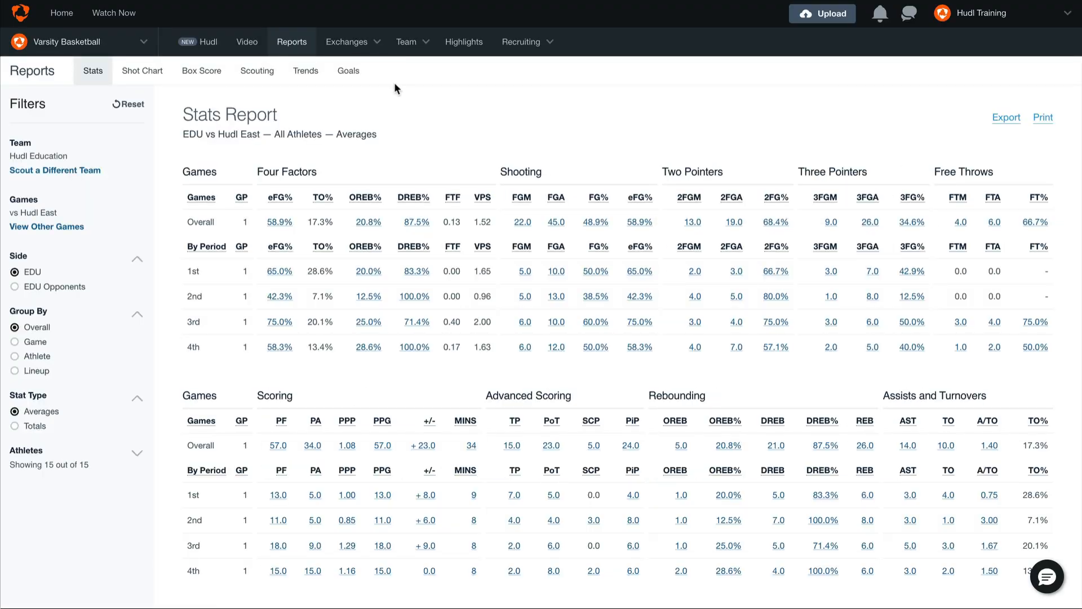
{"action": "left_click", "coordinate": [72, 226]}
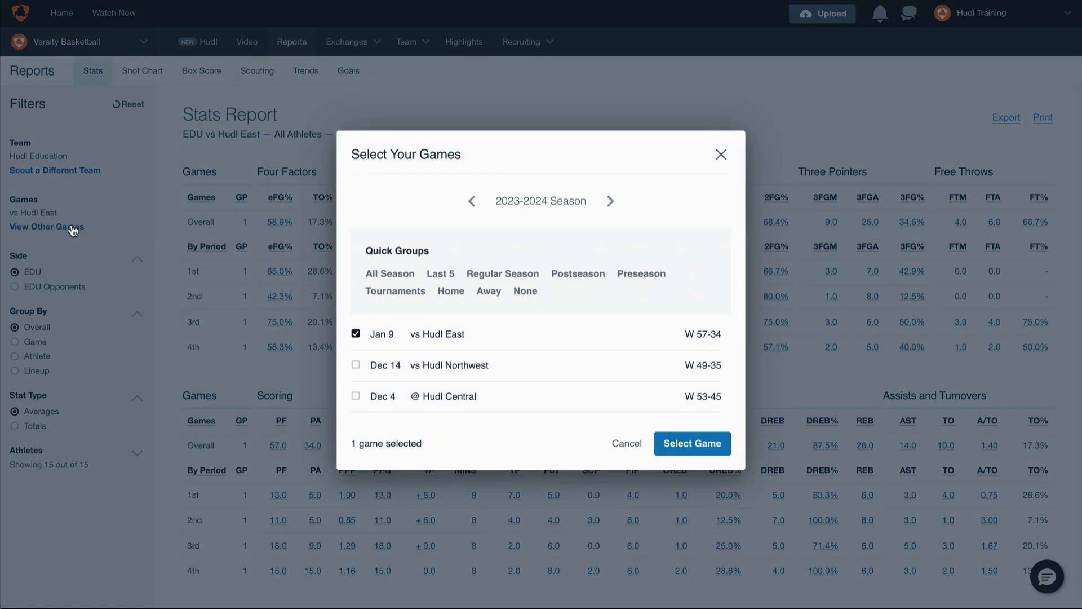
{"action": "left_click", "coordinate": [398, 369]}
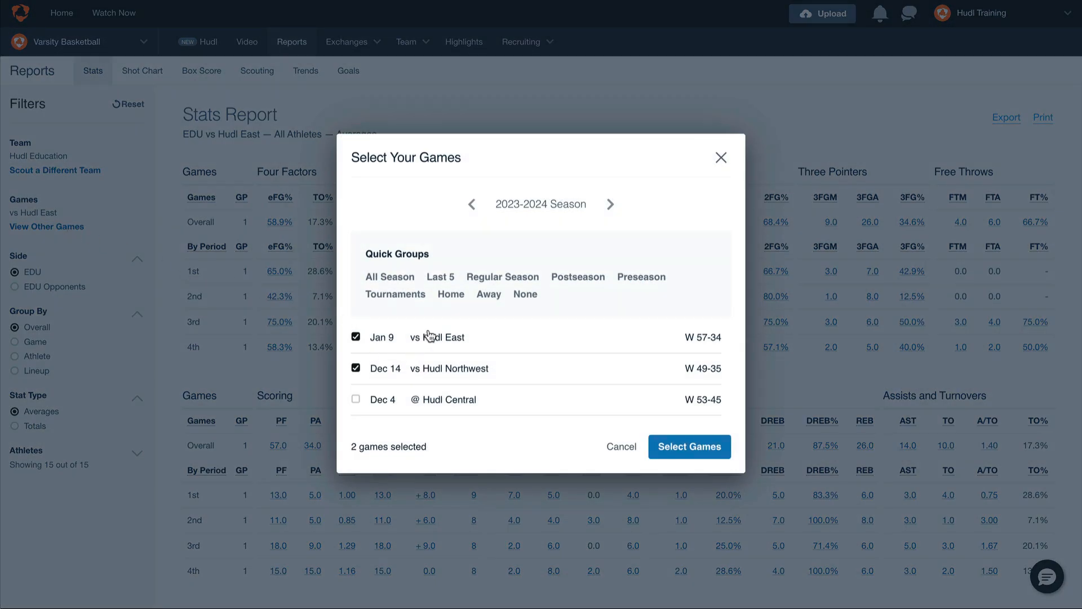
{"action": "left_click", "coordinate": [428, 337]}
{"action": "left_click", "coordinate": [674, 461]}
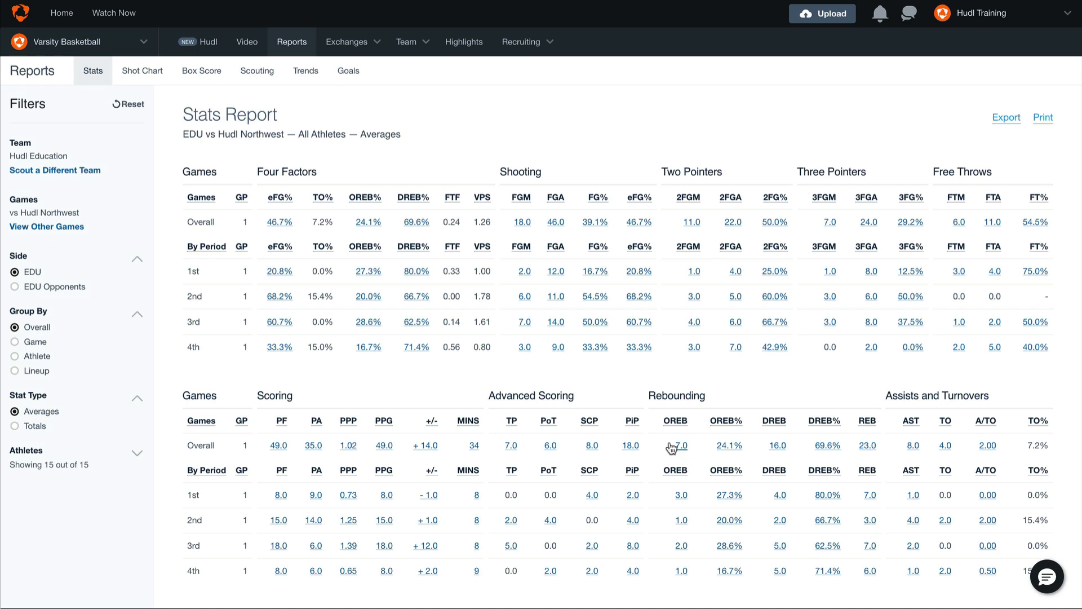
- Open the 4th period field goal makes from the stats report and add all their clips to the Varsity Basketball team's highlights
{"action": "left_click", "coordinate": [525, 348]}
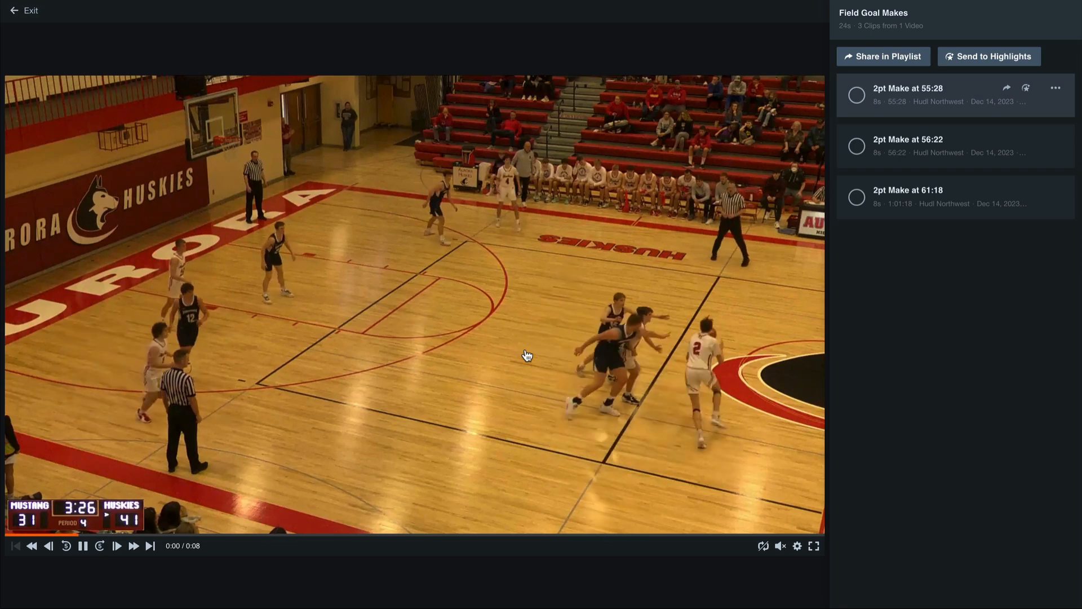
{"action": "left_click", "coordinate": [1001, 58]}
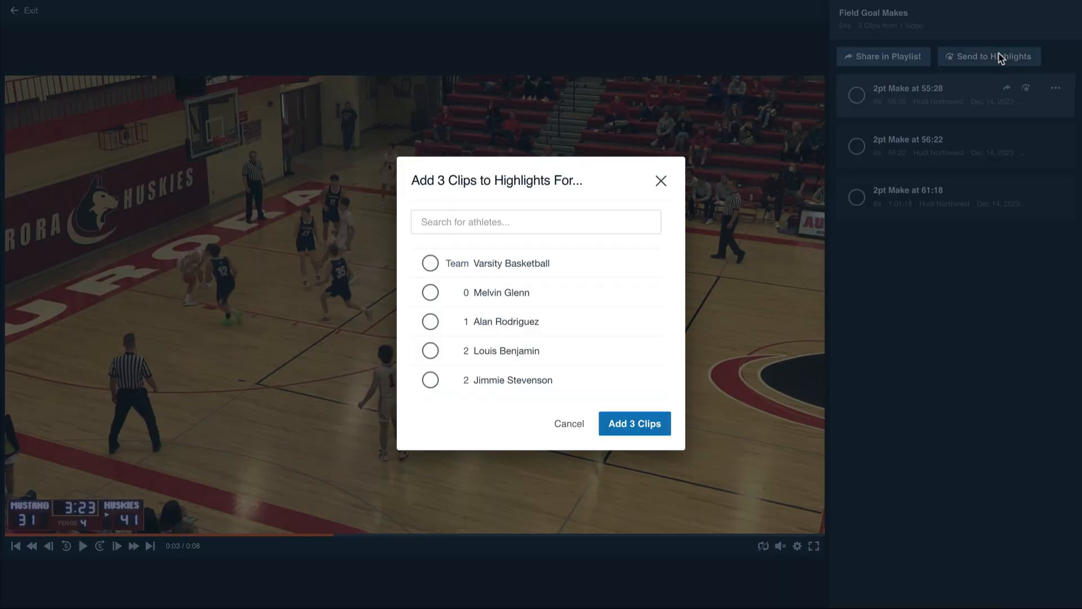
{"action": "left_click", "coordinate": [581, 267]}
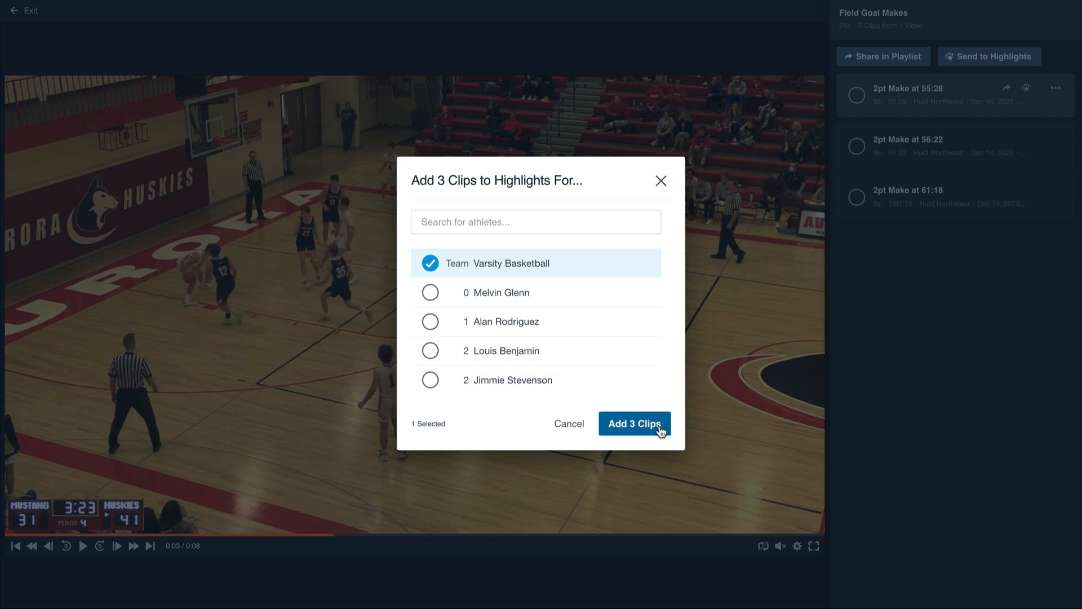
{"action": "left_click", "coordinate": [635, 424]}
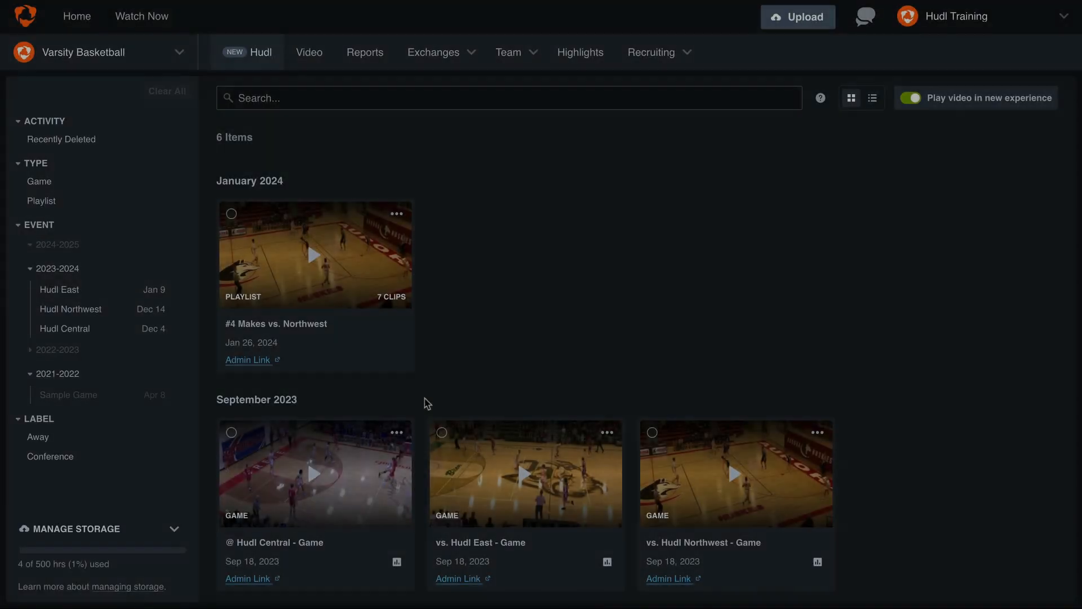
- Open the @ Hudl Central game and filter its clips to the Jump Shot shot type
{"action": "left_click", "coordinate": [314, 475]}
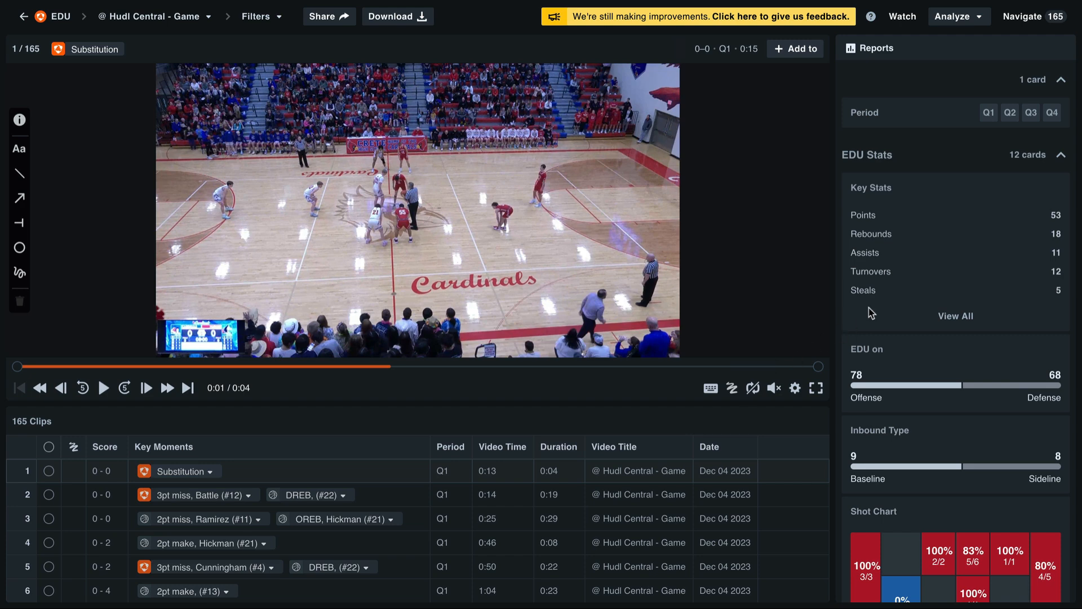
{"action": "scroll", "coordinate": [893, 292], "scroll_direction": "down", "scroll_amount": 7}
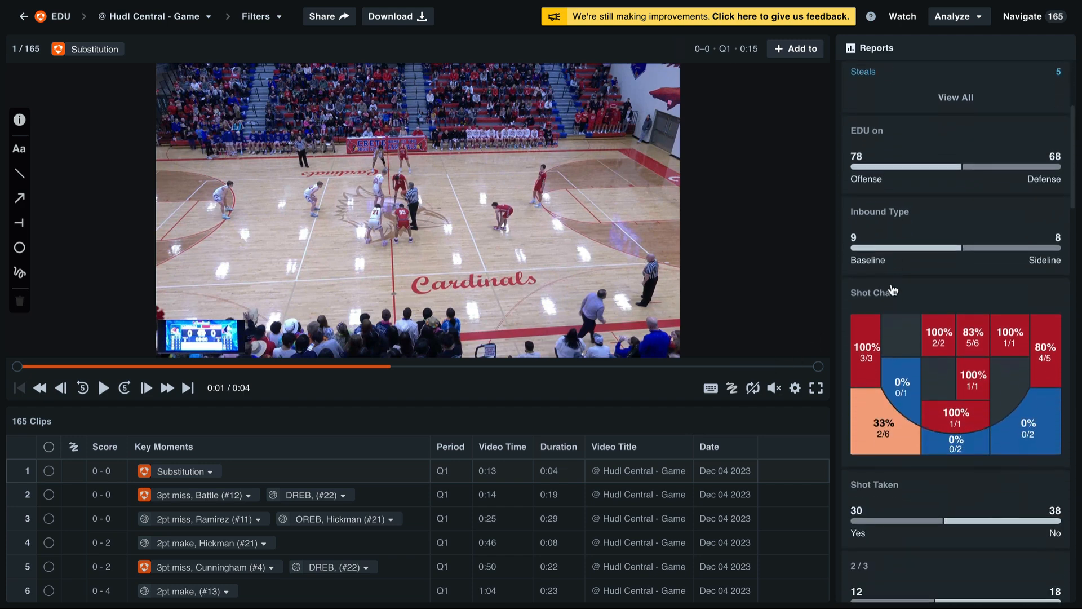
{"action": "scroll", "coordinate": [892, 283], "scroll_direction": "down", "scroll_amount": 5}
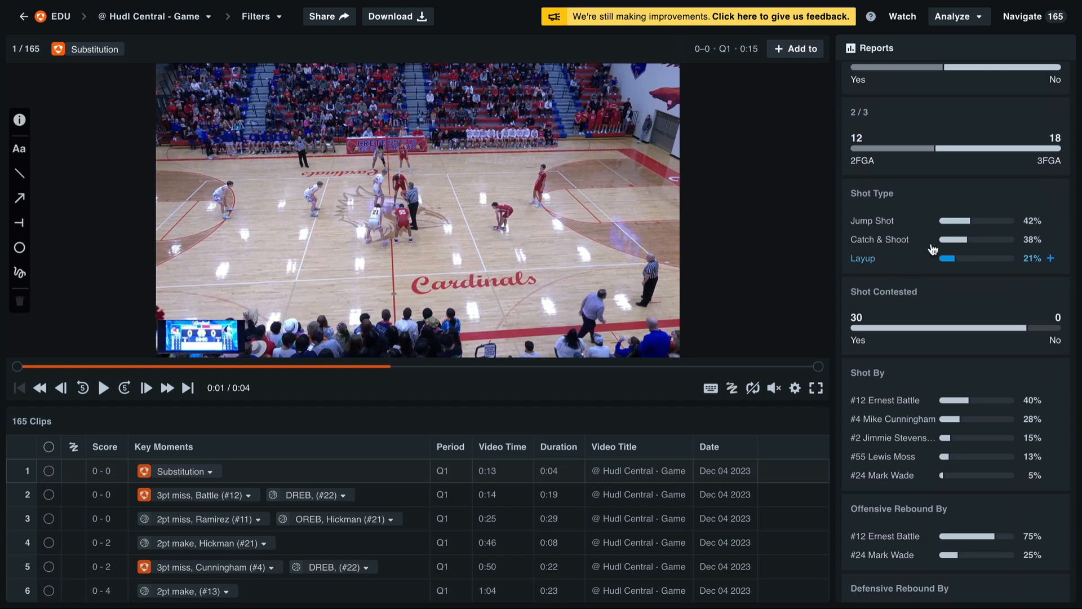
{"action": "left_click", "coordinate": [959, 225]}
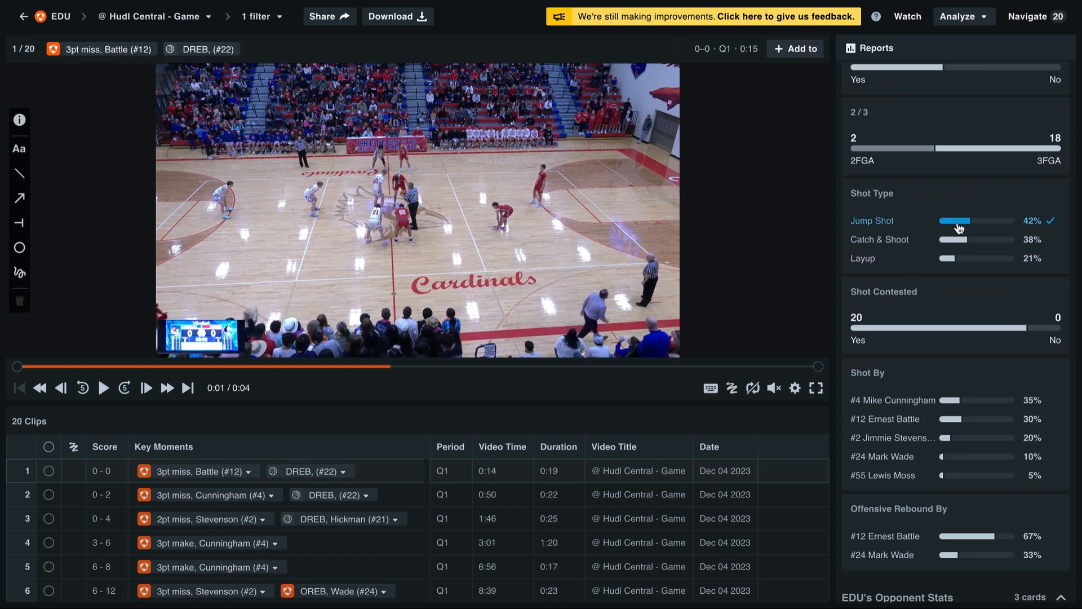
- Narrow the clips to 3FGA shots taken by athlete #4 and pause the video
{"action": "left_click", "coordinate": [954, 401]}
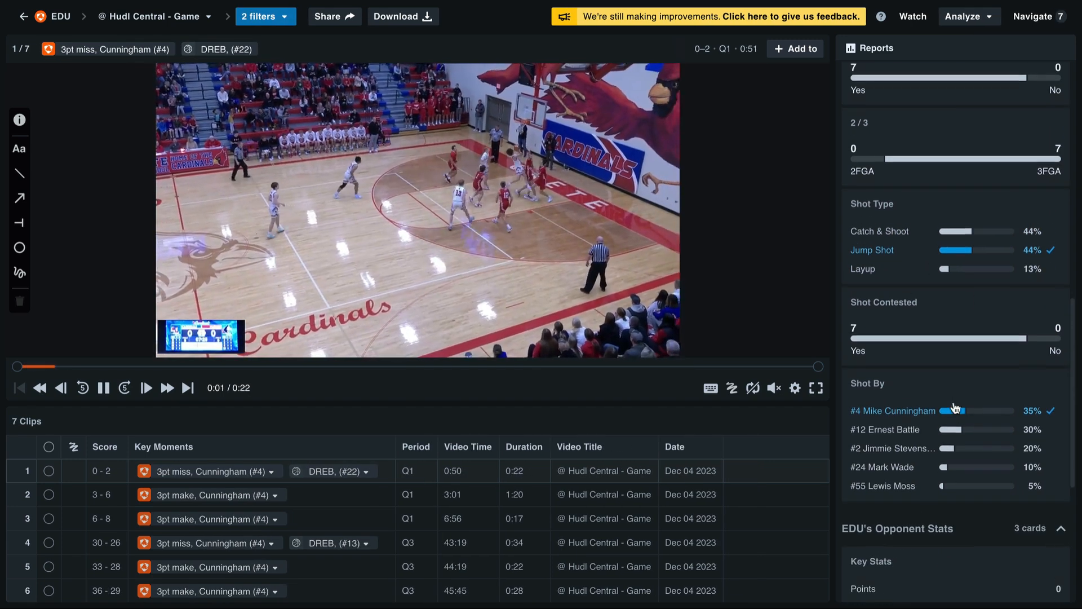
{"action": "scroll", "coordinate": [955, 406], "scroll_direction": "up", "scroll_amount": 2}
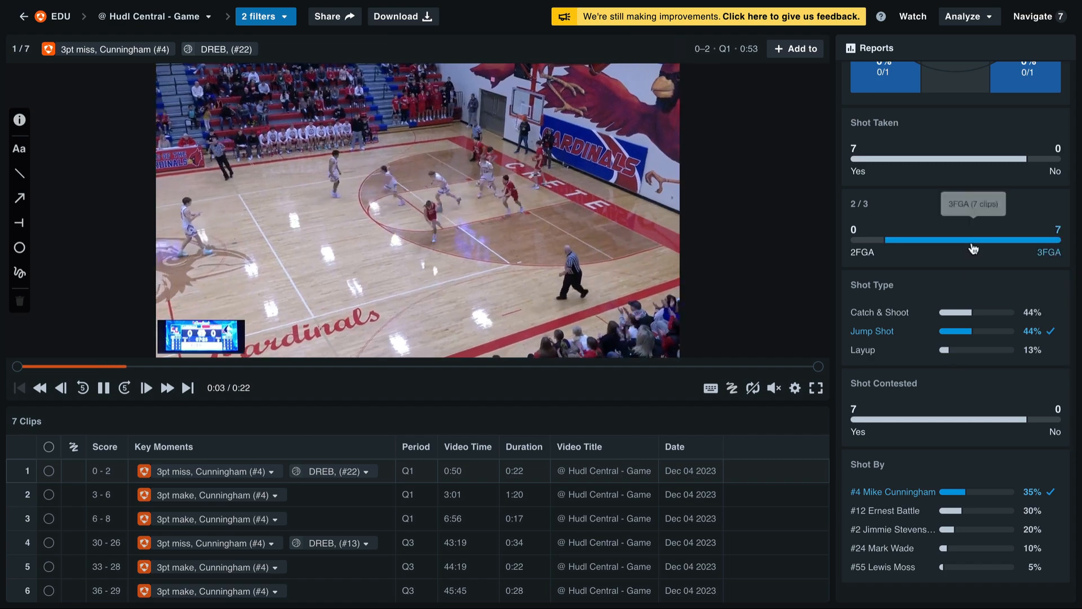
{"action": "left_click", "coordinate": [971, 239]}
{"action": "scroll", "coordinate": [975, 248], "scroll_direction": "up", "scroll_amount": 1}
{"action": "scroll", "coordinate": [975, 248], "scroll_direction": "up", "scroll_amount": 10}
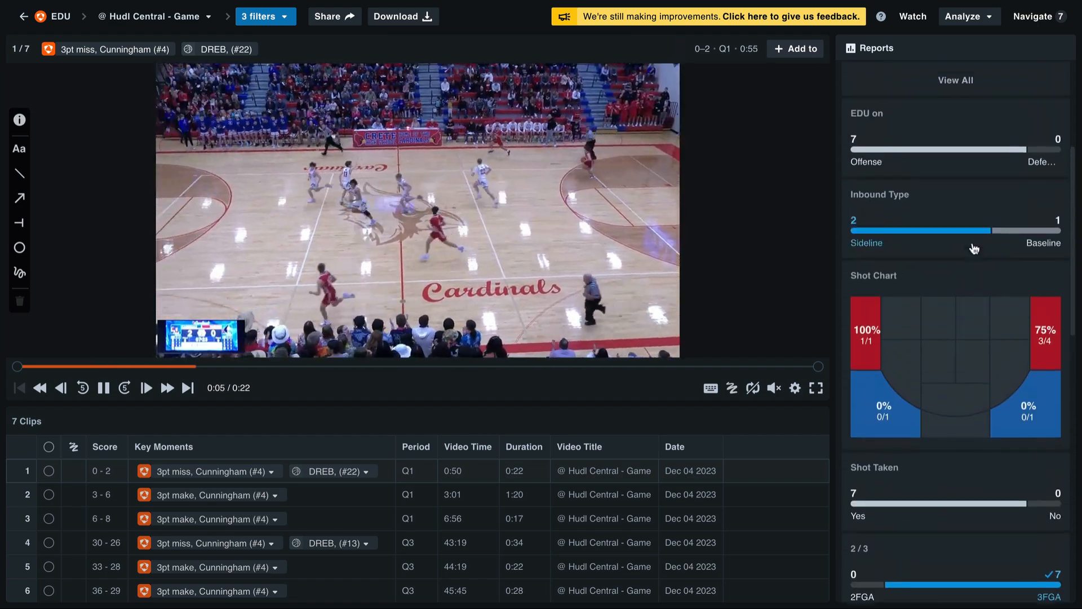
{"action": "key", "text": "space"}
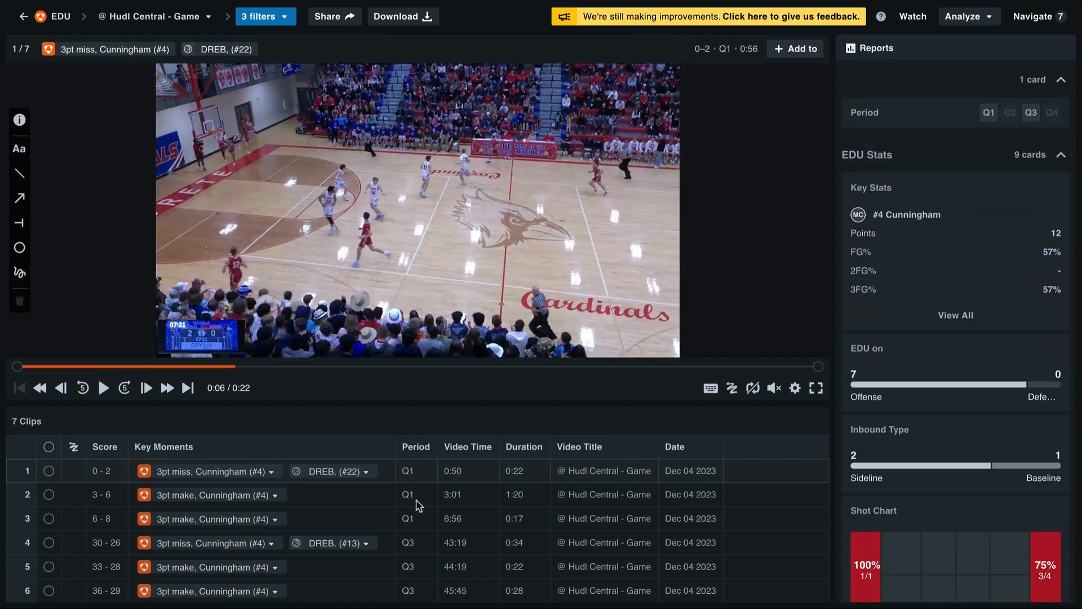
- Add all the filtered three-point clips to the team highlights, accepting the automatic trim of long clips to the last 20 seconds
{"action": "left_click", "coordinate": [49, 448]}
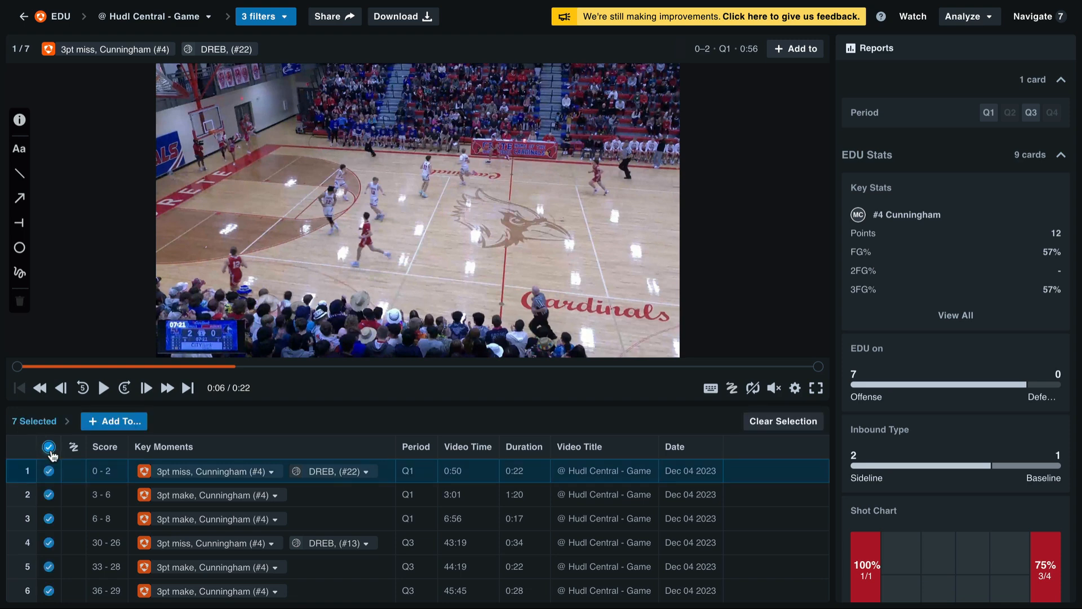
{"action": "left_click", "coordinate": [113, 424]}
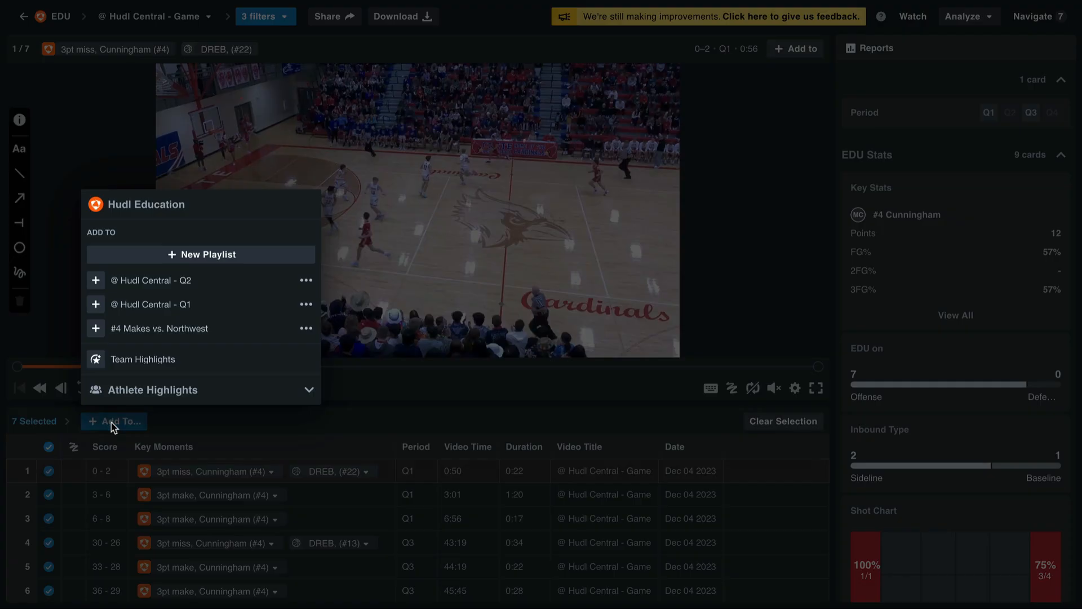
{"action": "left_click", "coordinate": [140, 361]}
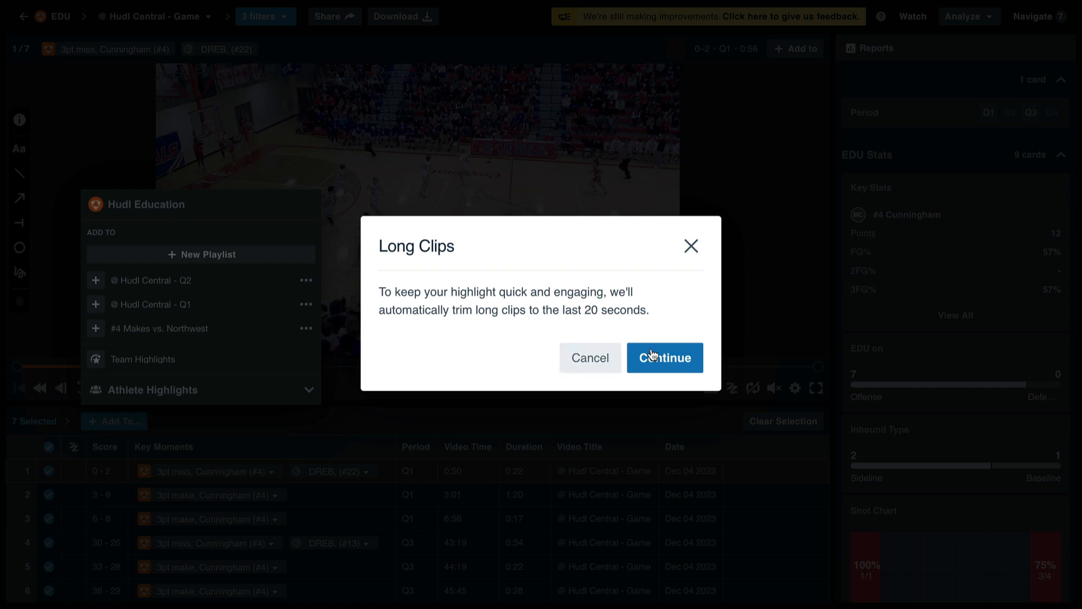
{"action": "left_click", "coordinate": [688, 362]}
{"action": "left_click", "coordinate": [665, 358]}
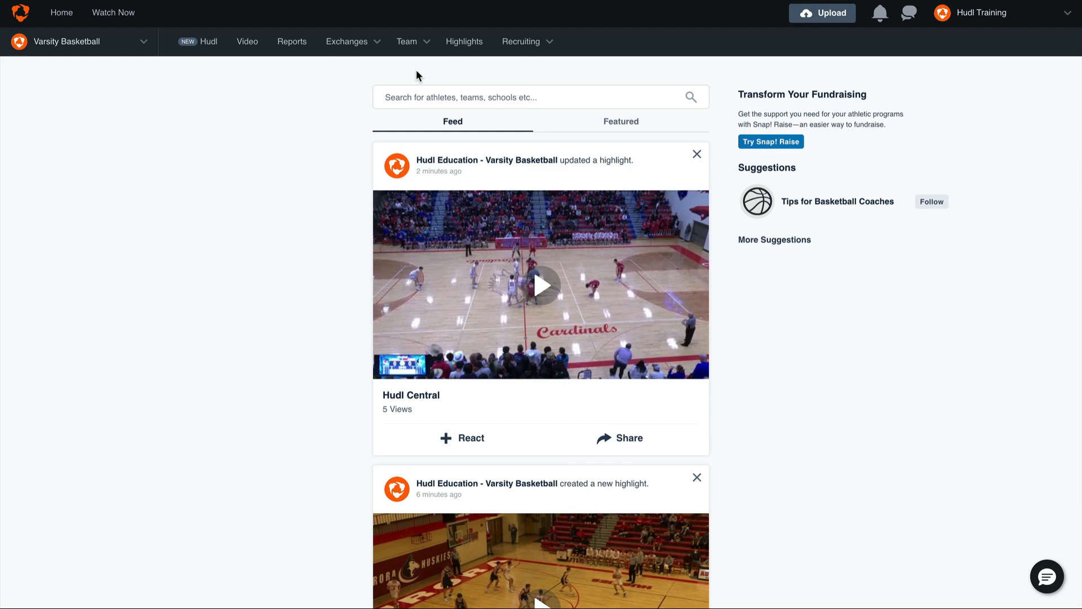
- Open the highlights on the Varsity Basketball team profile and look through the existing reels
{"action": "left_click", "coordinate": [418, 42]}
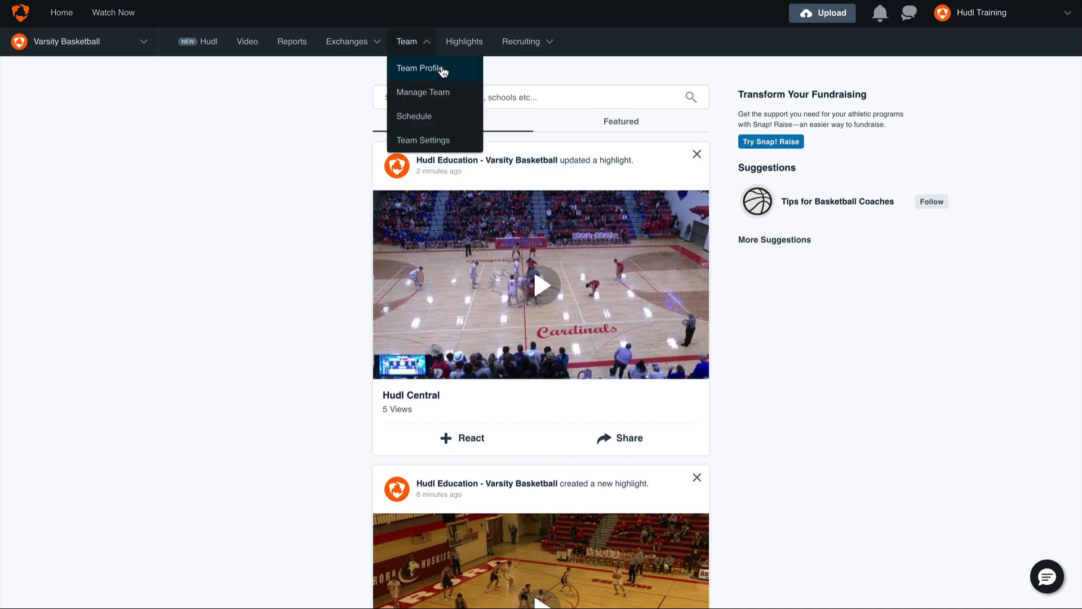
{"action": "left_click", "coordinate": [445, 70]}
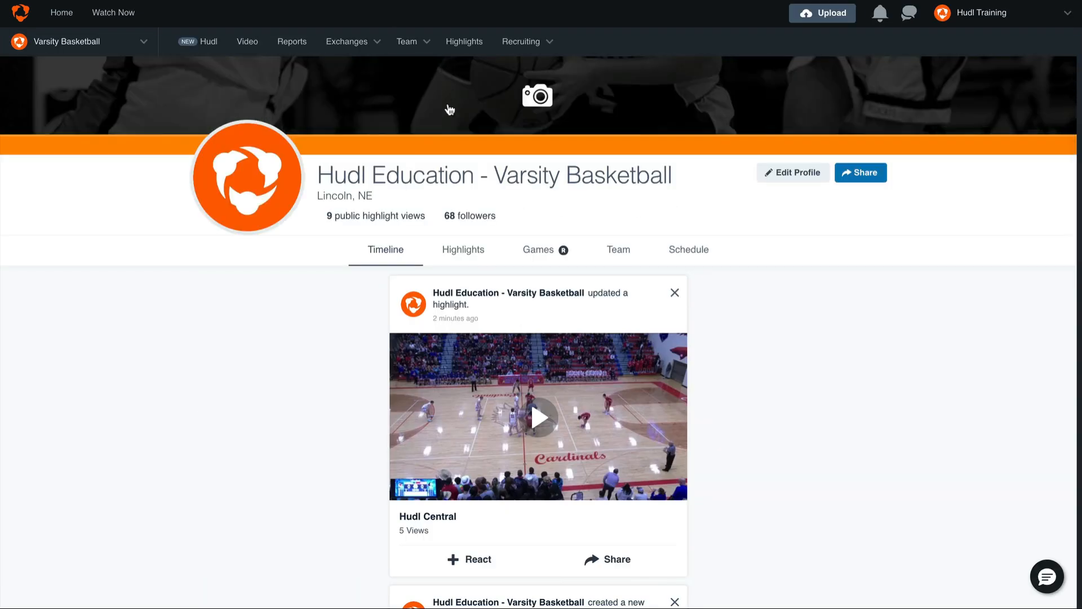
{"action": "left_click", "coordinate": [459, 253]}
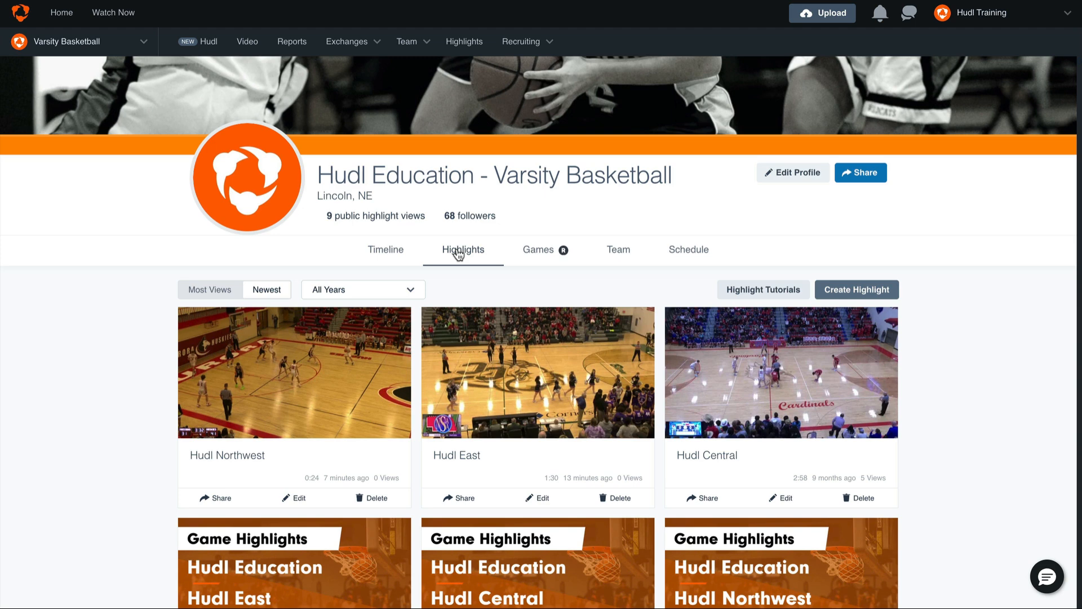
{"action": "scroll", "coordinate": [459, 254], "scroll_direction": "down", "scroll_amount": 2}
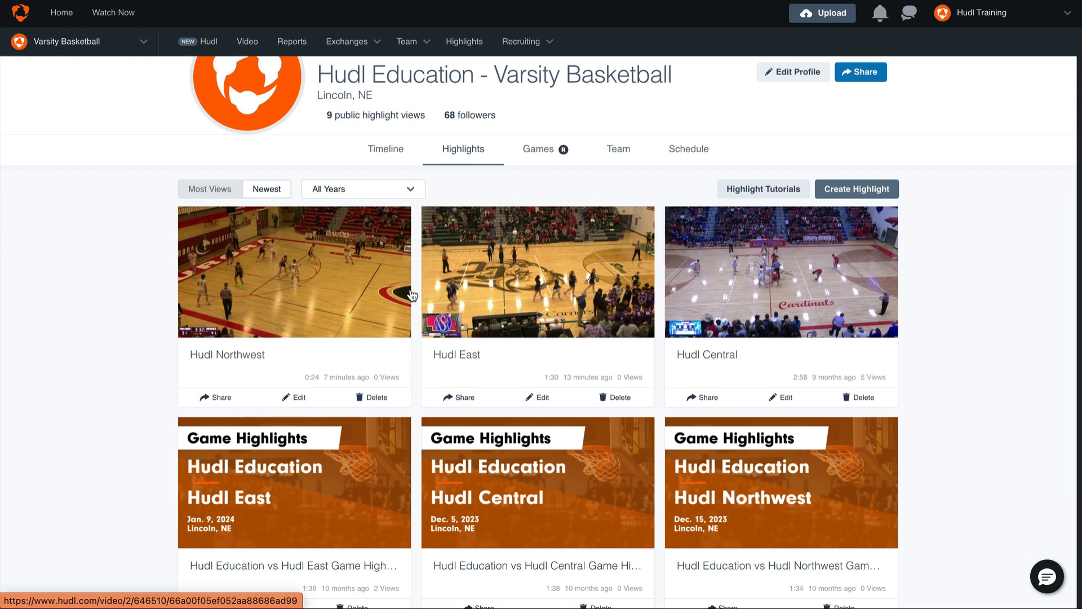
{"action": "scroll", "coordinate": [413, 294], "scroll_direction": "down", "scroll_amount": 3}
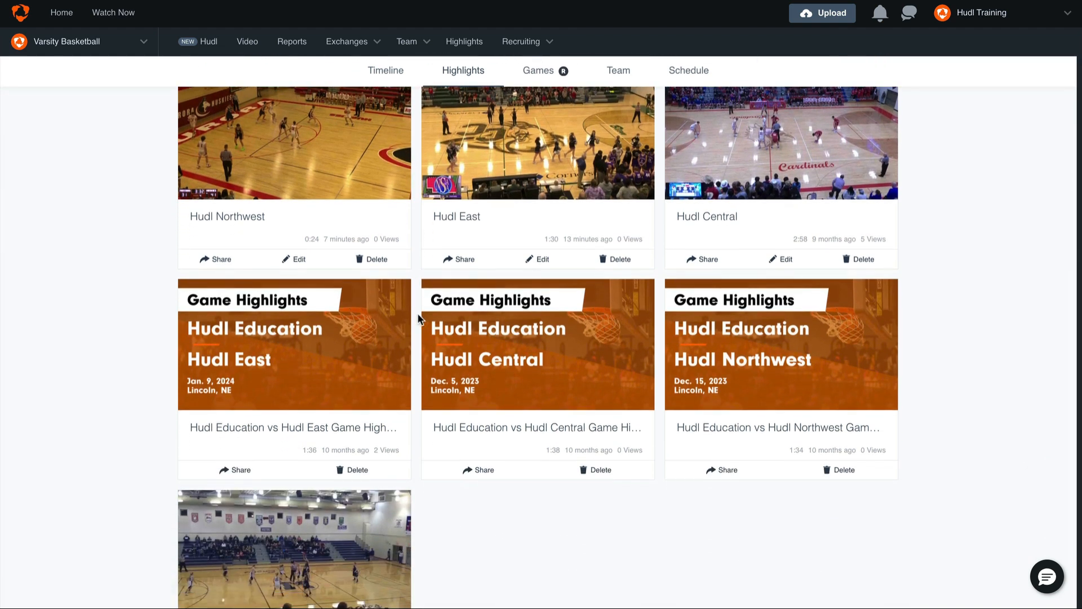
{"action": "scroll", "coordinate": [418, 315], "scroll_direction": "up", "scroll_amount": 3}
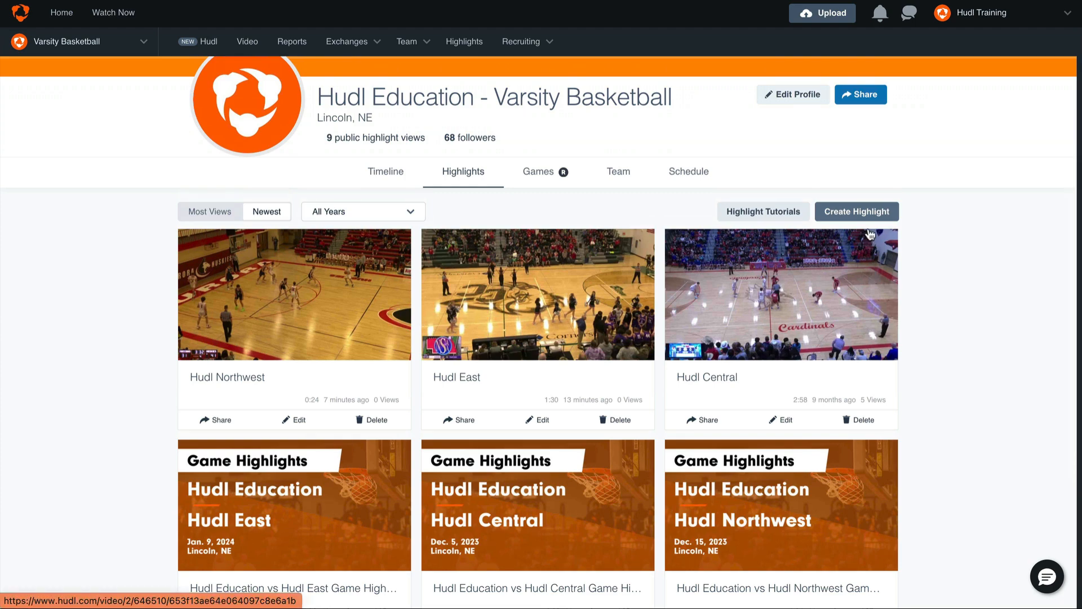
- Create a new highlight reel and title it Season Highlight '24
{"action": "left_click", "coordinate": [886, 212]}
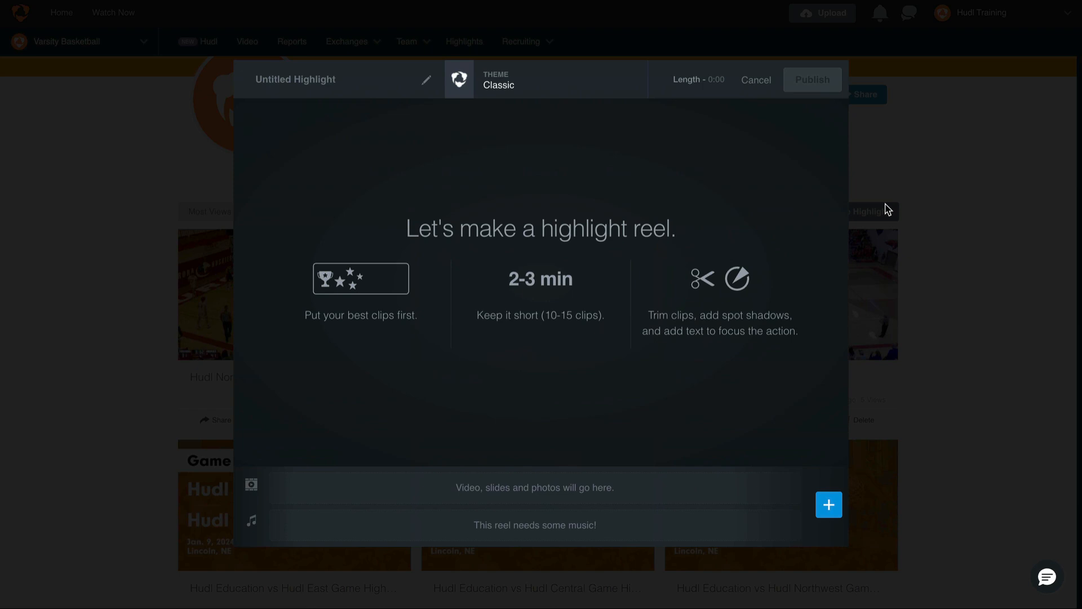
{"action": "left_click", "coordinate": [426, 81]}
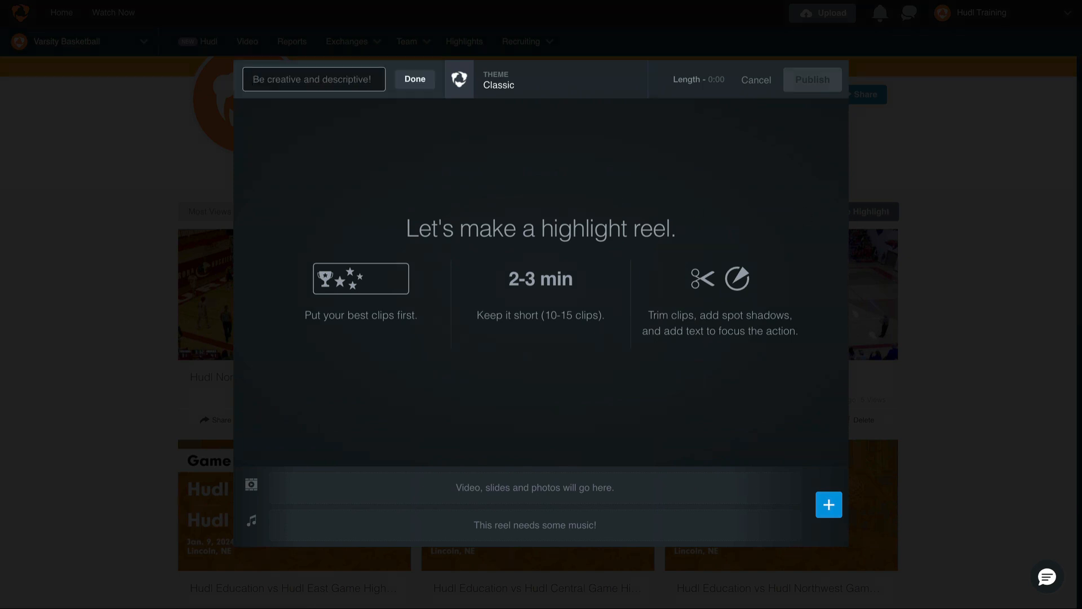
{"action": "type", "text": "Season Highlight '24"}
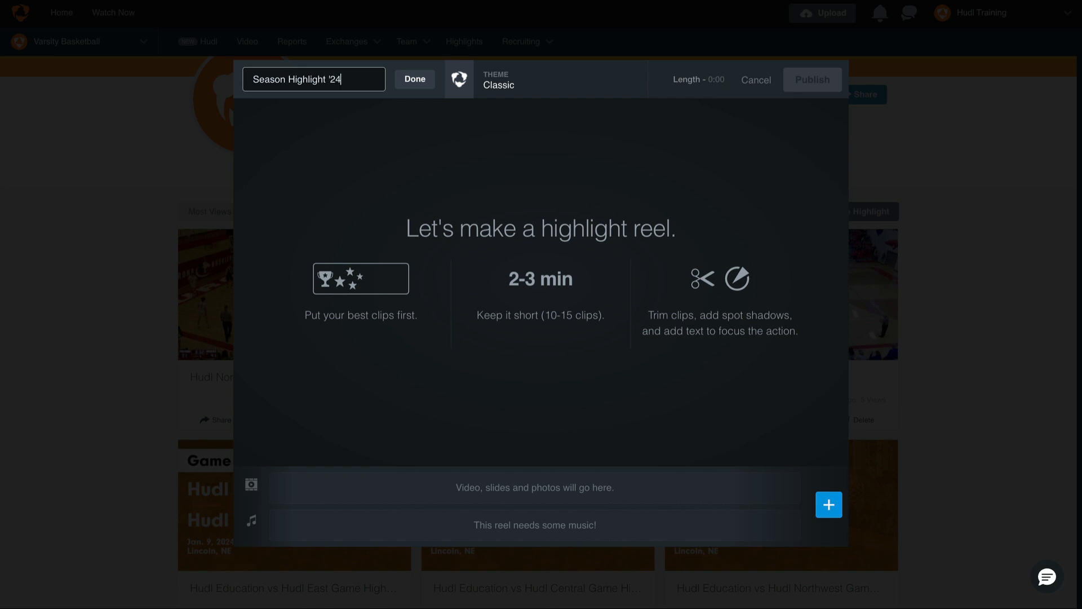
{"action": "left_click", "coordinate": [415, 79]}
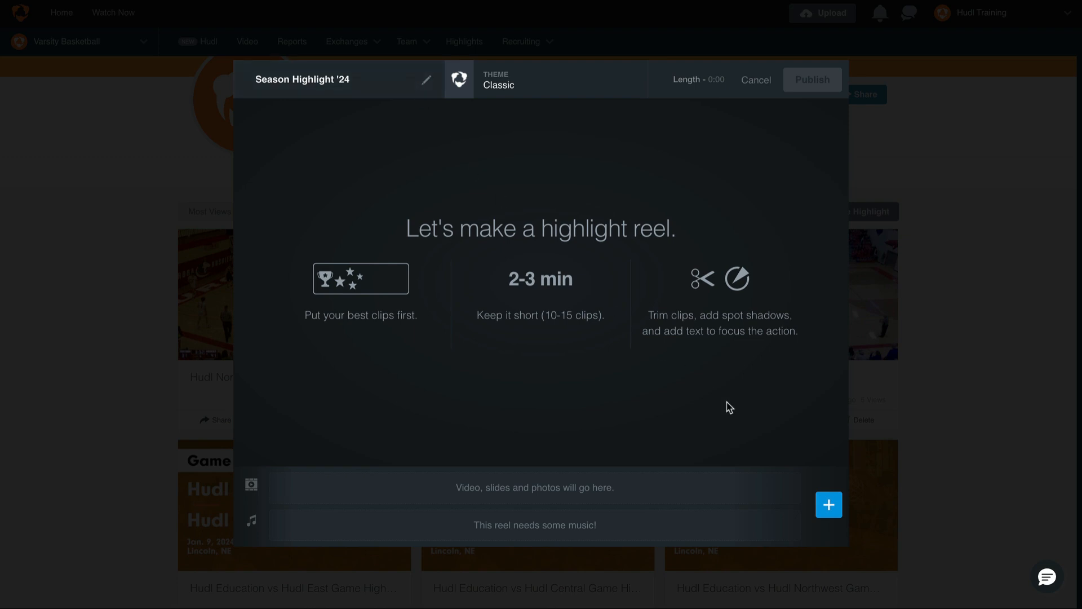
- Add the first three clips of the vs Hudl Central game to the reel
{"action": "left_click", "coordinate": [839, 512]}
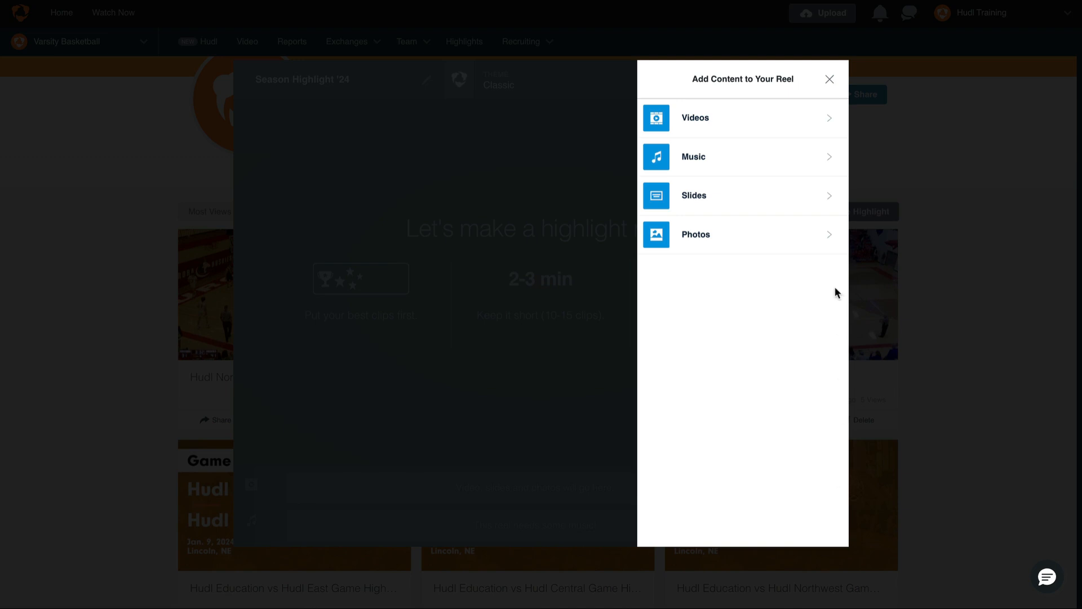
{"action": "left_click", "coordinate": [761, 117]}
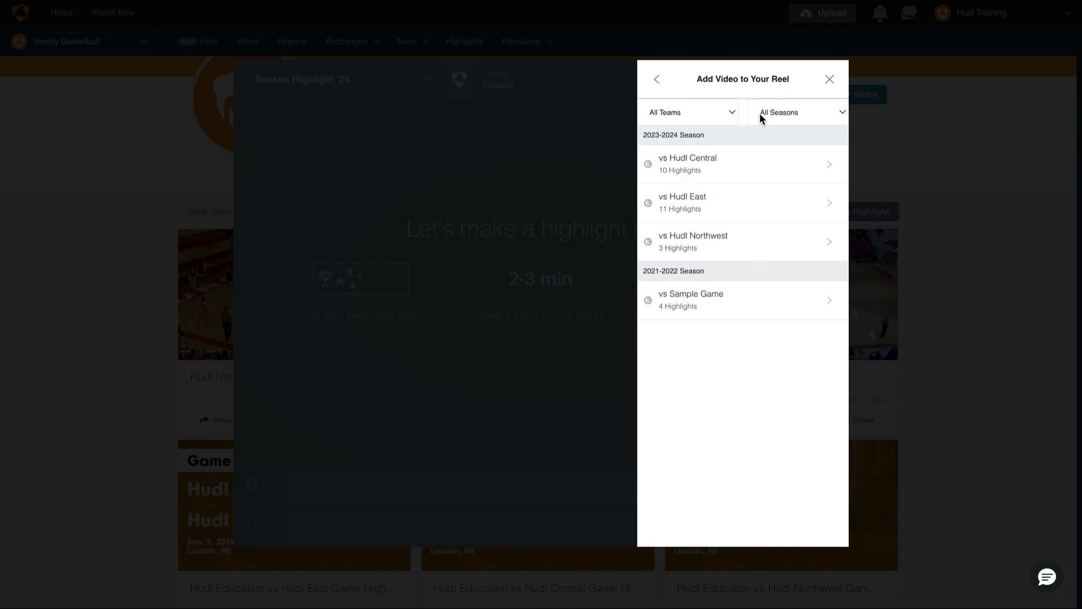
{"action": "left_click", "coordinate": [754, 156]}
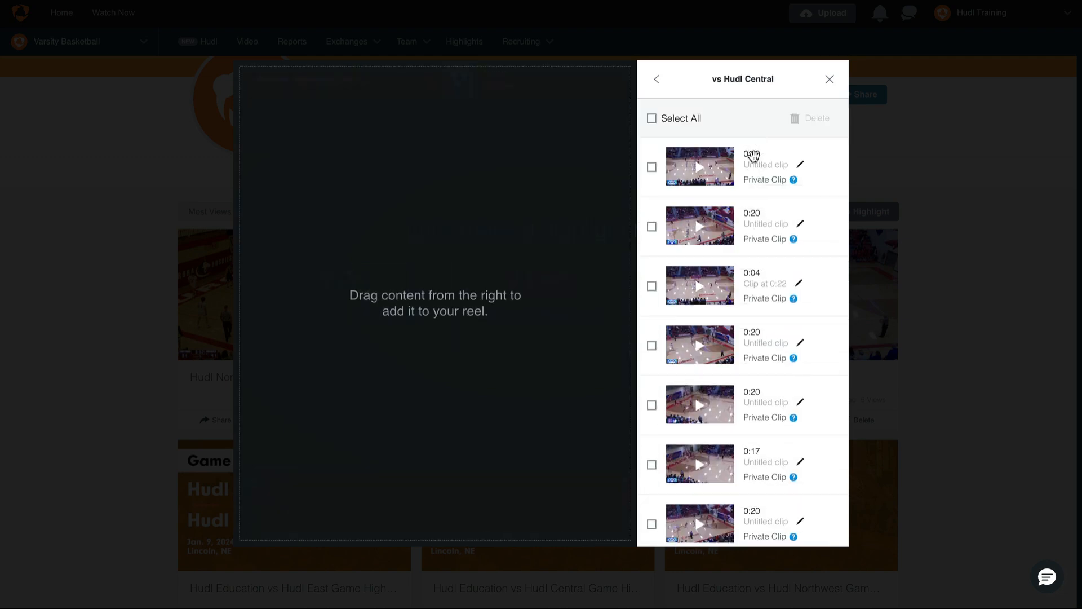
{"action": "left_click", "coordinate": [651, 167]}
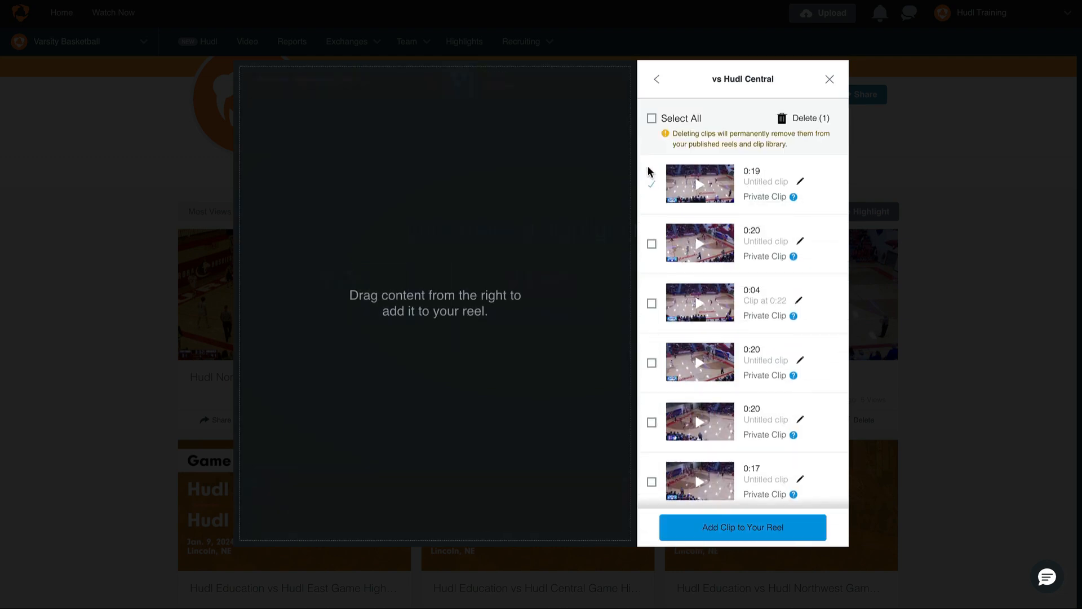
{"action": "left_click", "coordinate": [652, 245]}
{"action": "left_click", "coordinate": [774, 533]}
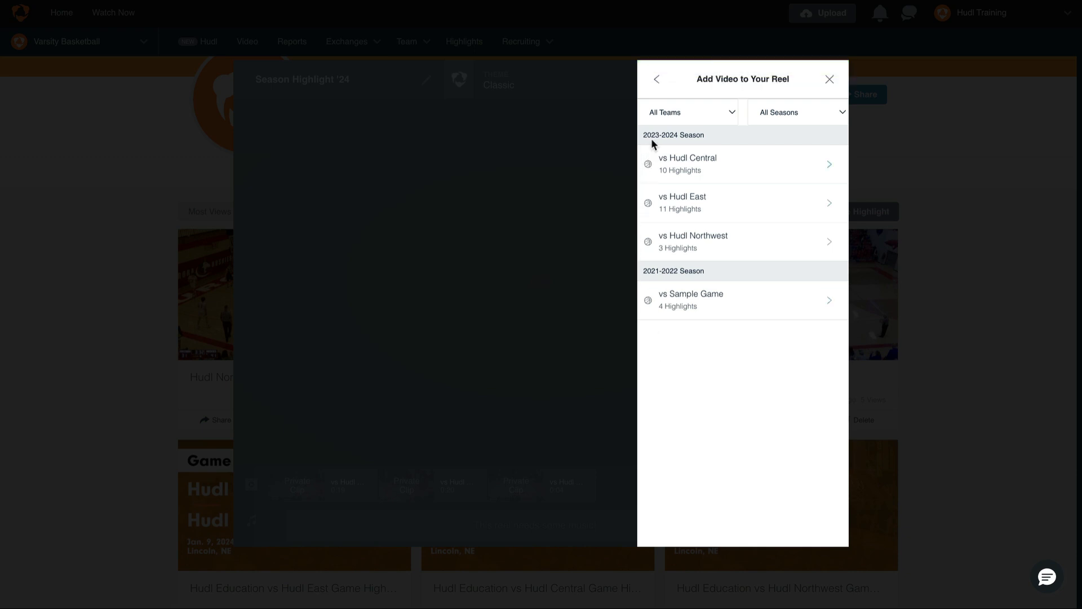
- Add the song Action Sport Rally to the reel as its music
{"action": "left_click", "coordinate": [657, 79]}
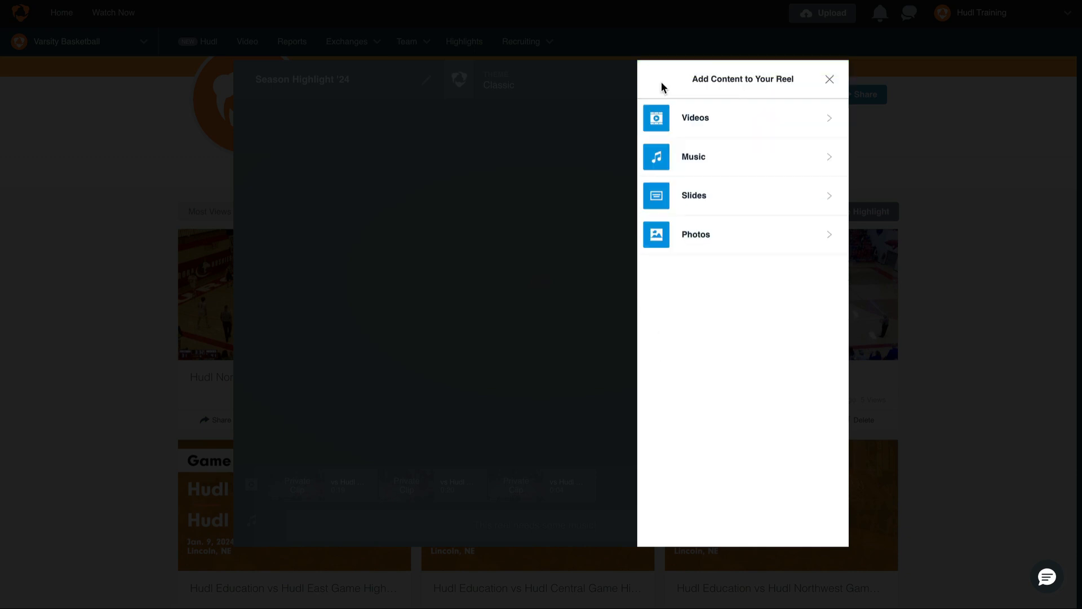
{"action": "left_click", "coordinate": [728, 166]}
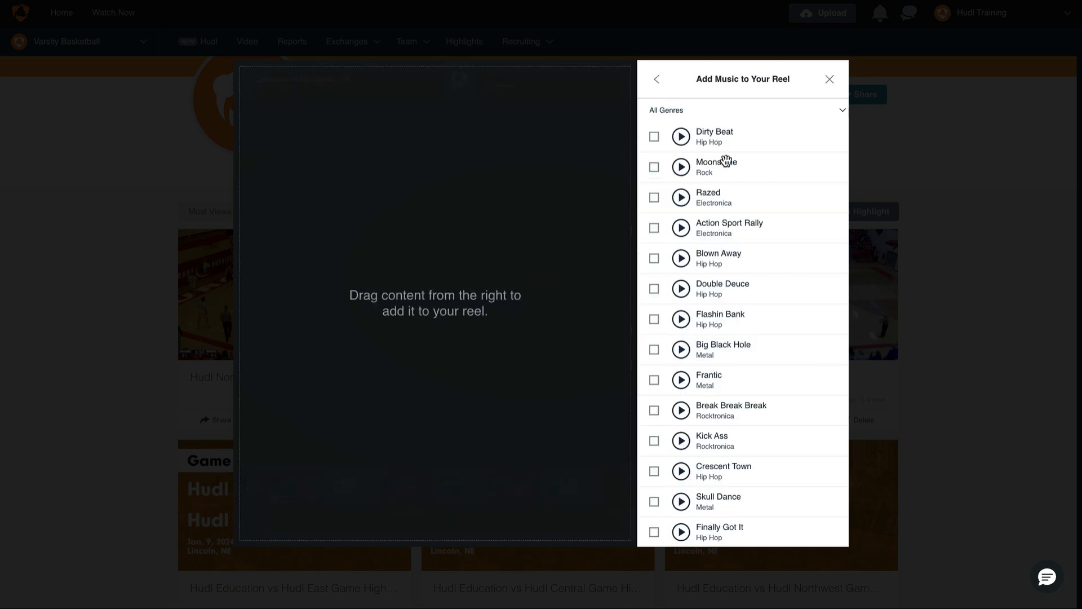
{"action": "left_click", "coordinate": [658, 229]}
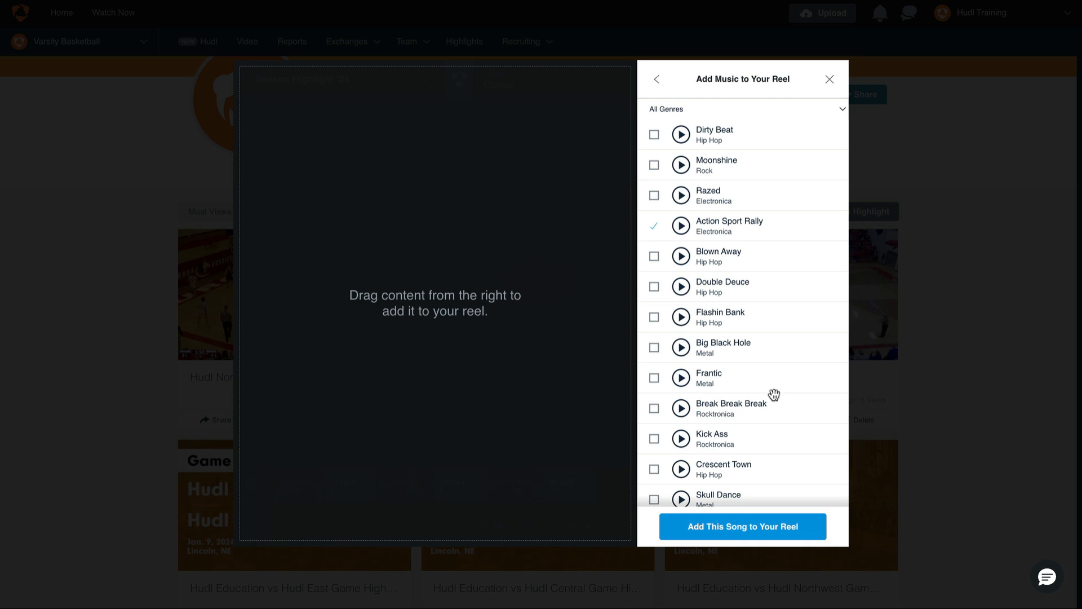
{"action": "left_click", "coordinate": [818, 533]}
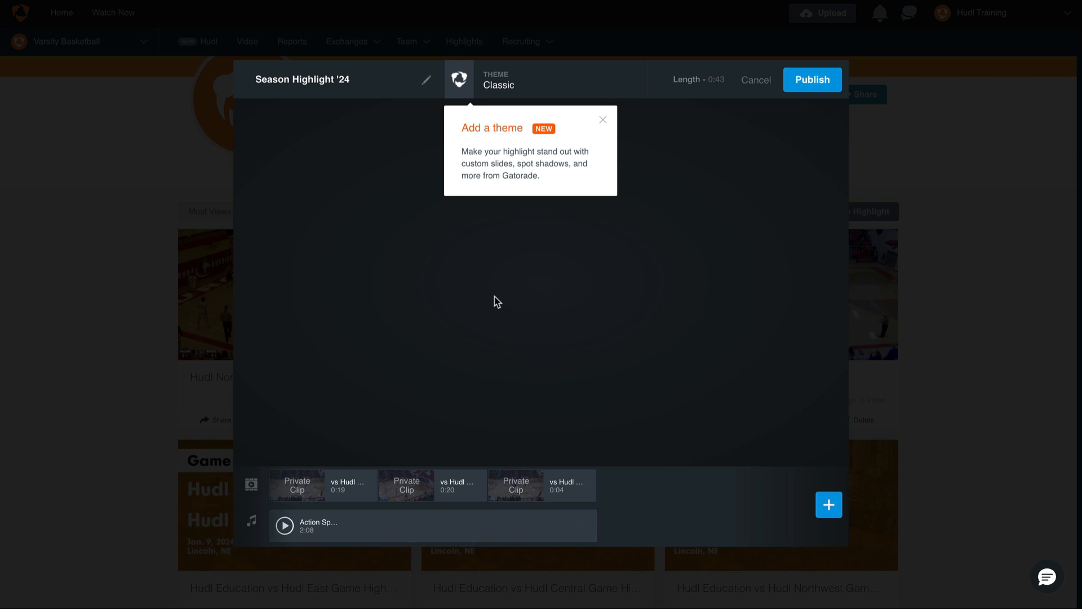
- Apply the Hudl Sky theme to the highlight reel
{"action": "left_click", "coordinate": [460, 90]}
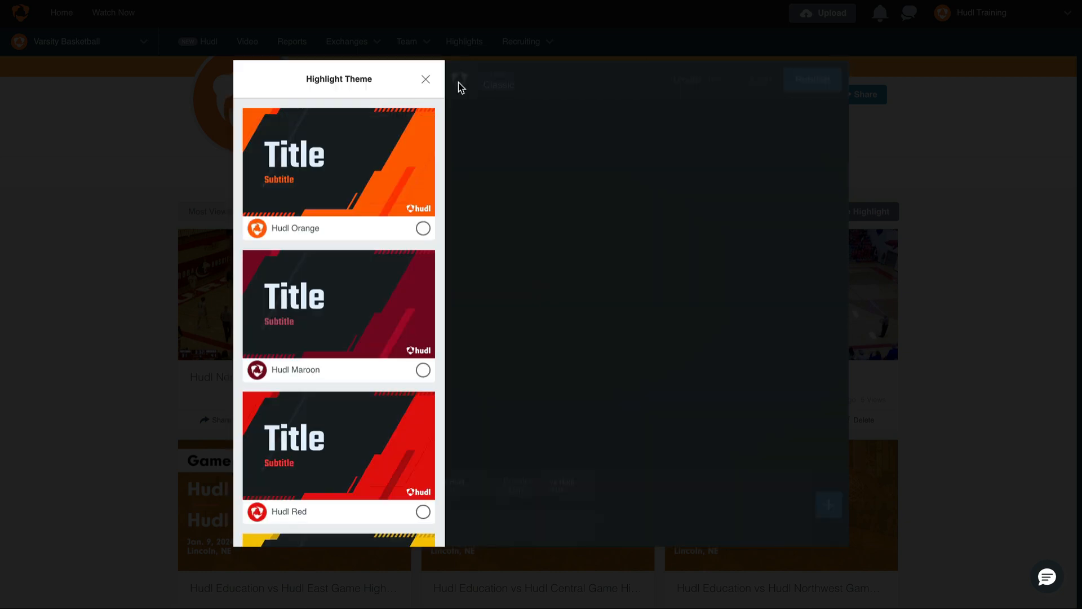
{"action": "scroll", "coordinate": [383, 166], "scroll_direction": "down", "scroll_amount": 8}
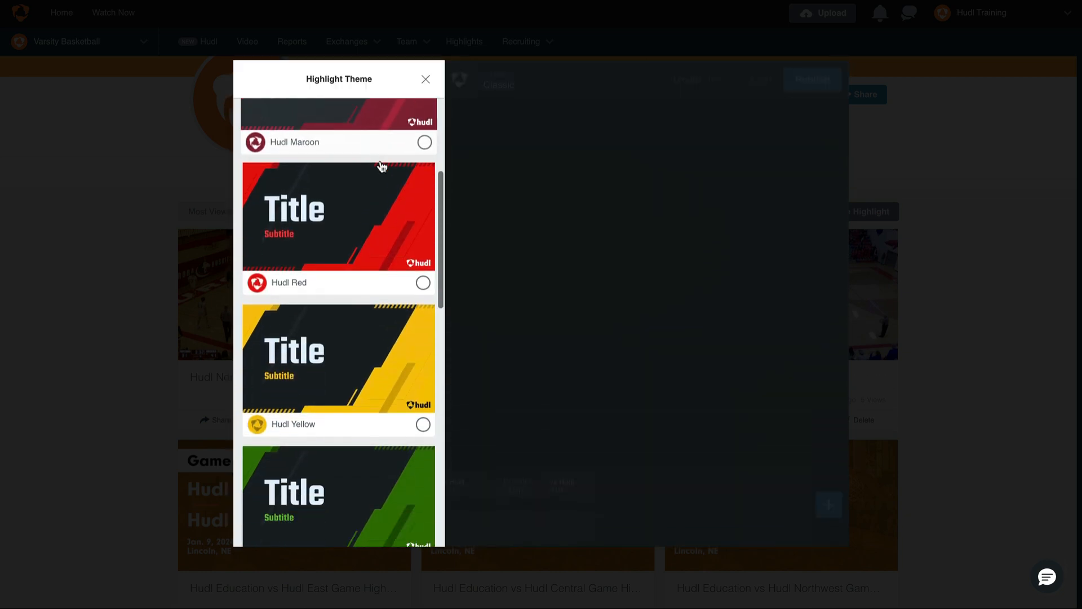
{"action": "scroll", "coordinate": [382, 167], "scroll_direction": "down", "scroll_amount": 2}
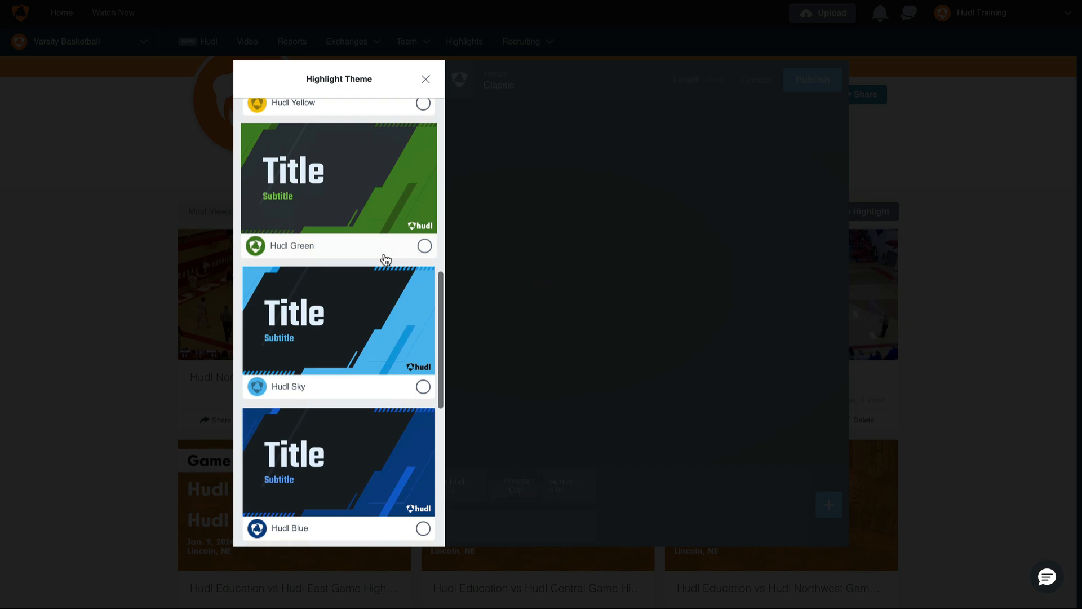
{"action": "left_click", "coordinate": [386, 316]}
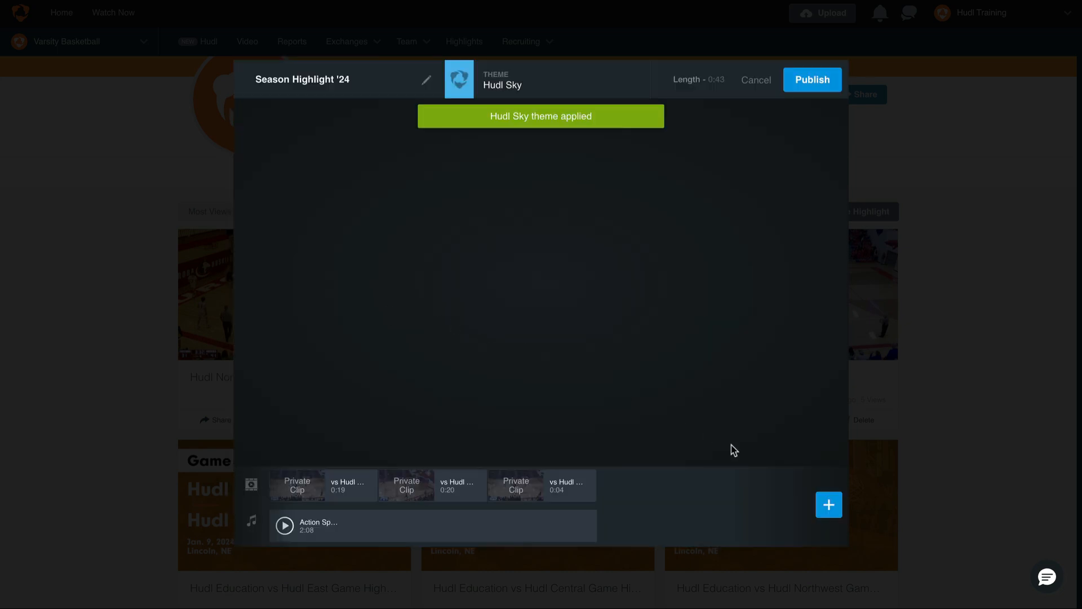
- Add a slide titled Season 2024 to the reel and move it to the start, ahead of the clips
{"action": "left_click", "coordinate": [829, 505]}
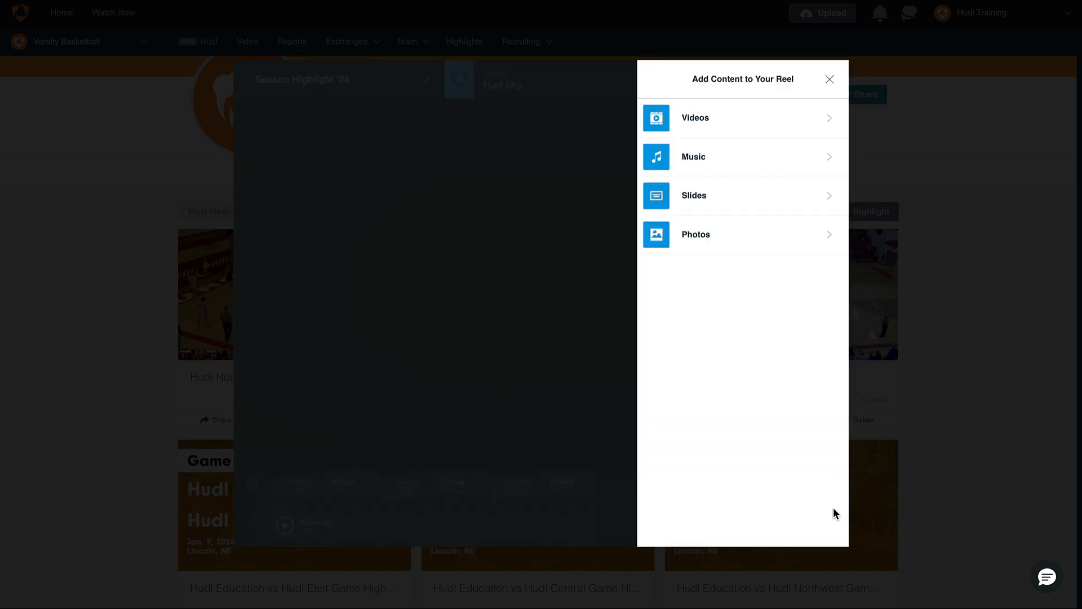
{"action": "left_click", "coordinate": [770, 203]}
{"action": "left_click", "coordinate": [770, 203]}
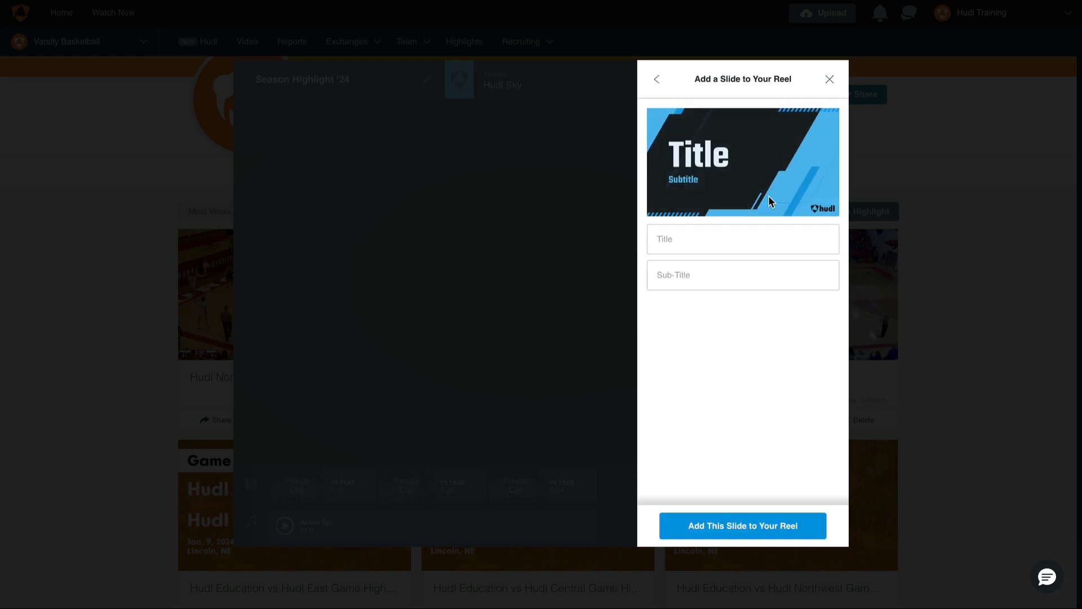
{"action": "left_click", "coordinate": [754, 247]}
{"action": "type", "text": "Season 2024"}
{"action": "left_click", "coordinate": [776, 519]}
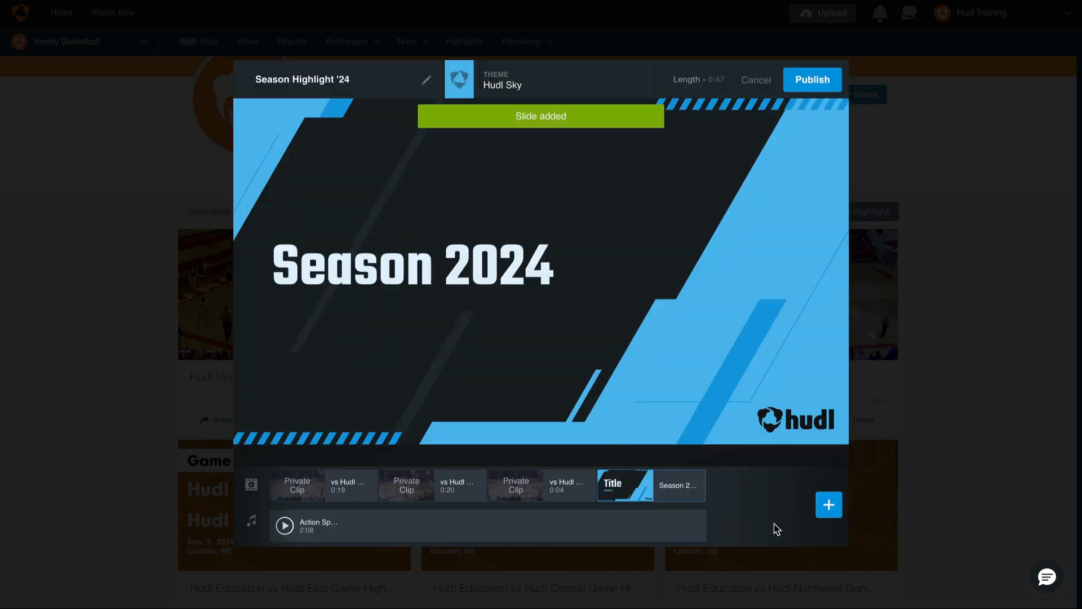
{"action": "mouse_move", "coordinate": [634, 490]}
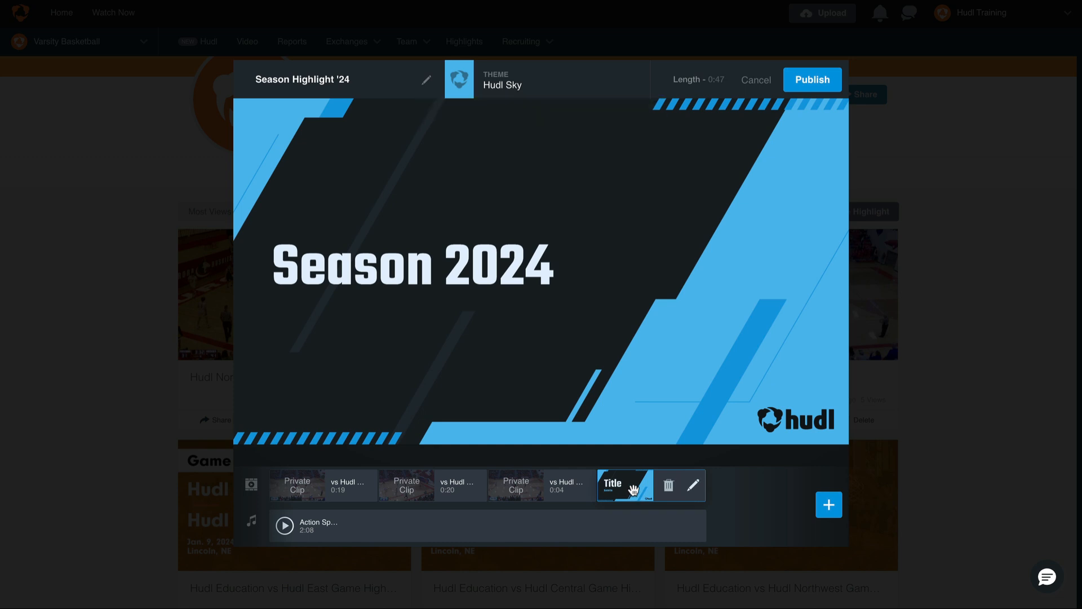
{"action": "left_click_drag", "start_coordinate": [634, 489], "coordinate": [290, 493]}
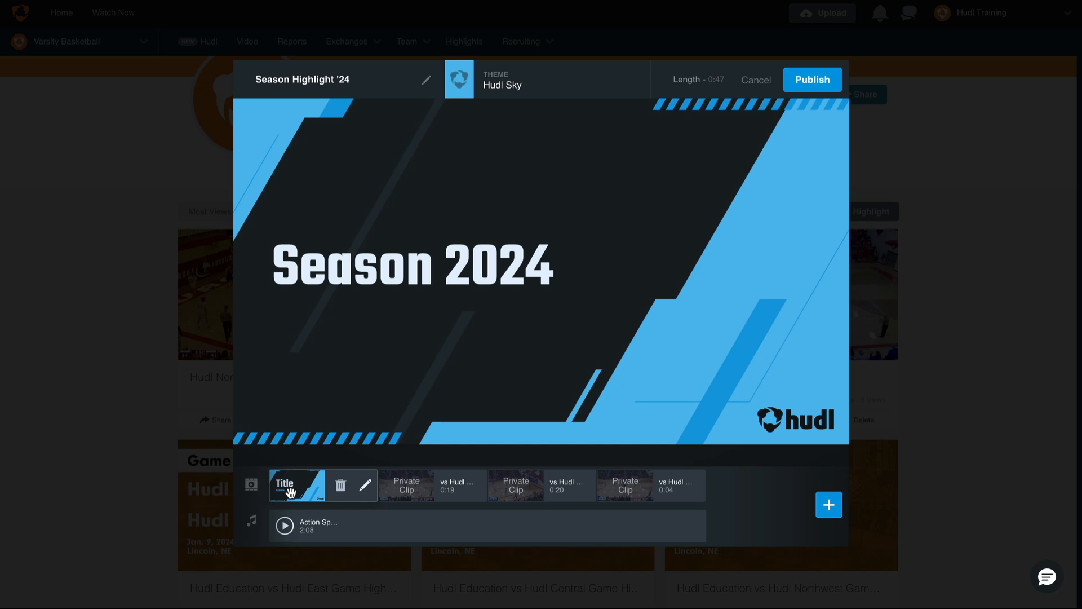
- Trim the first vs Hudl Central clip in the reel to the section from about 0:12 to 0:16
{"action": "left_click", "coordinate": [426, 484]}
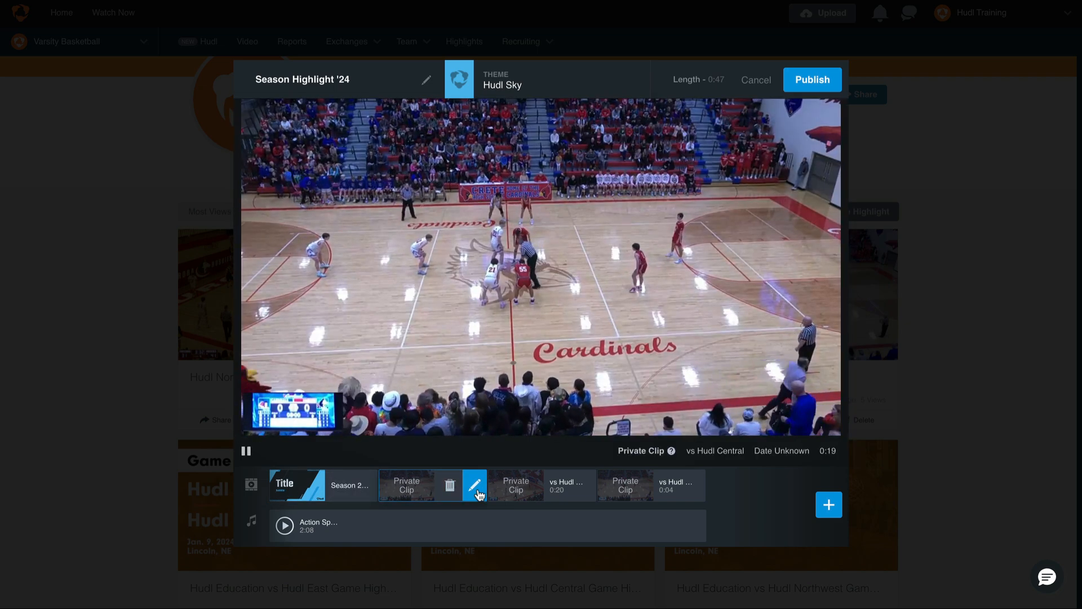
{"action": "left_click", "coordinate": [476, 486]}
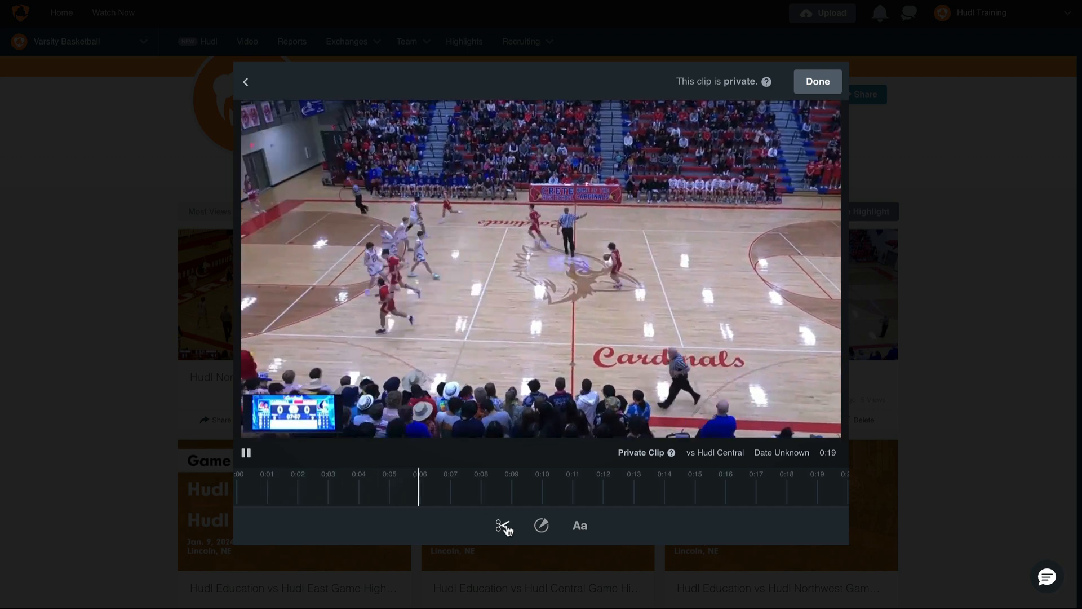
{"action": "left_click", "coordinate": [504, 525]}
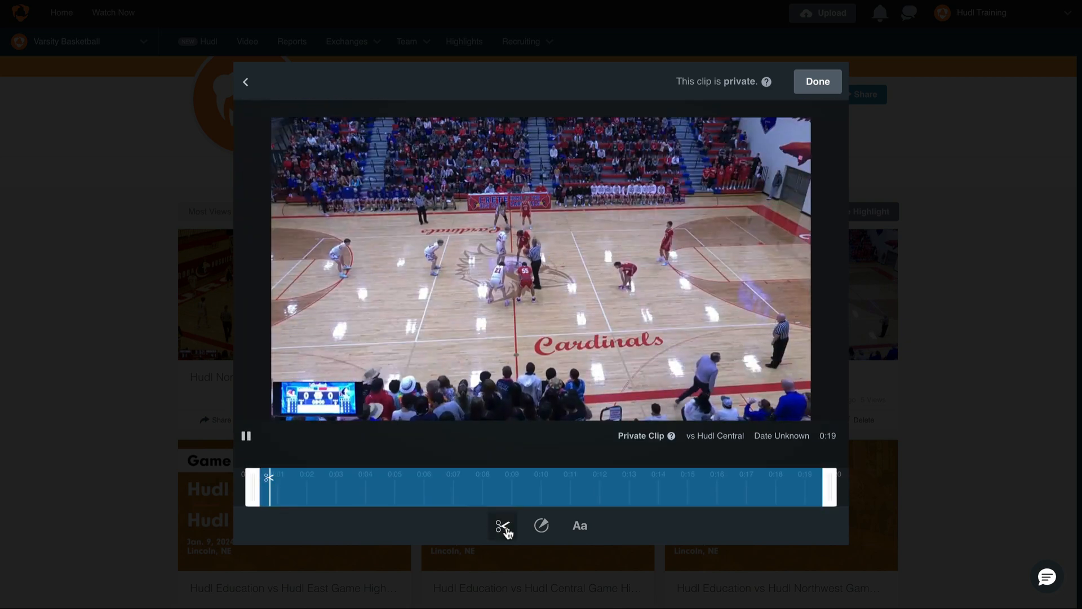
{"action": "left_click_drag", "start_coordinate": [259, 499], "coordinate": [332, 494]}
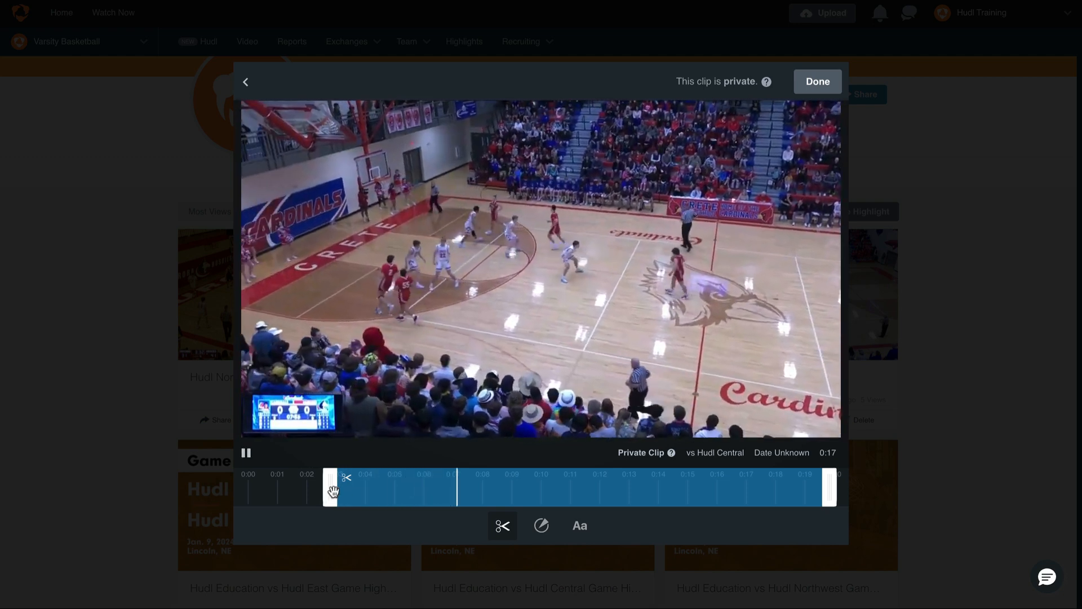
{"action": "left_click_drag", "start_coordinate": [333, 491], "coordinate": [609, 487]}
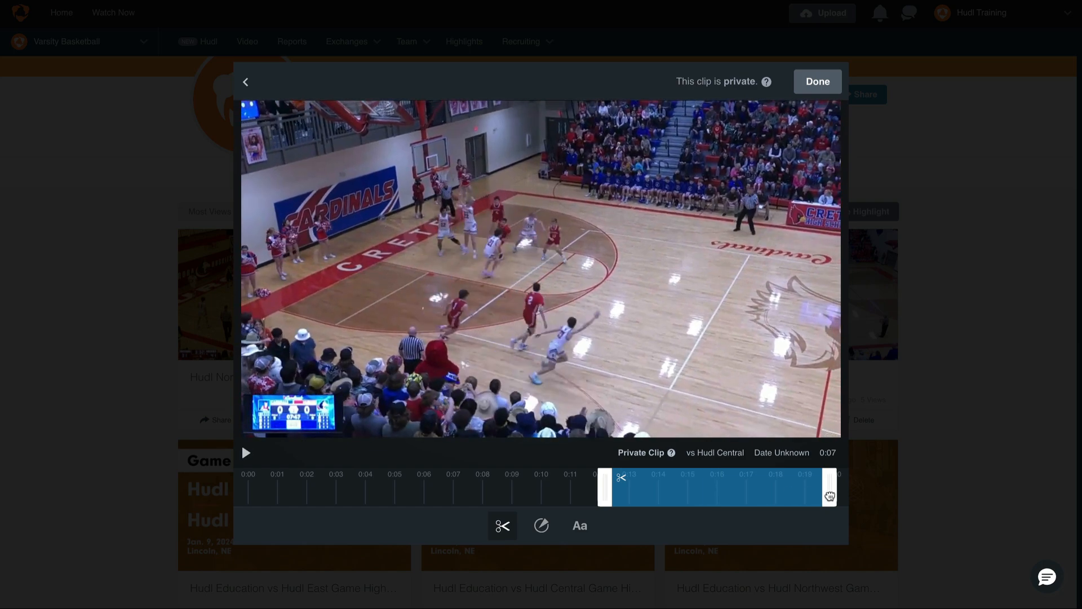
{"action": "left_click_drag", "start_coordinate": [819, 494], "coordinate": [735, 500]}
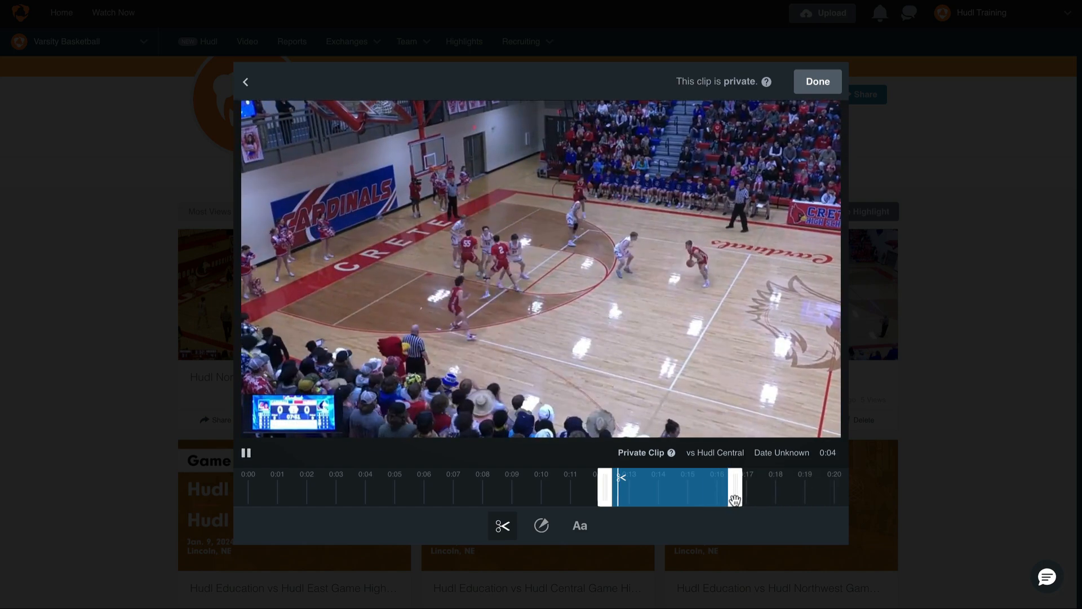
{"action": "left_click", "coordinate": [813, 85]}
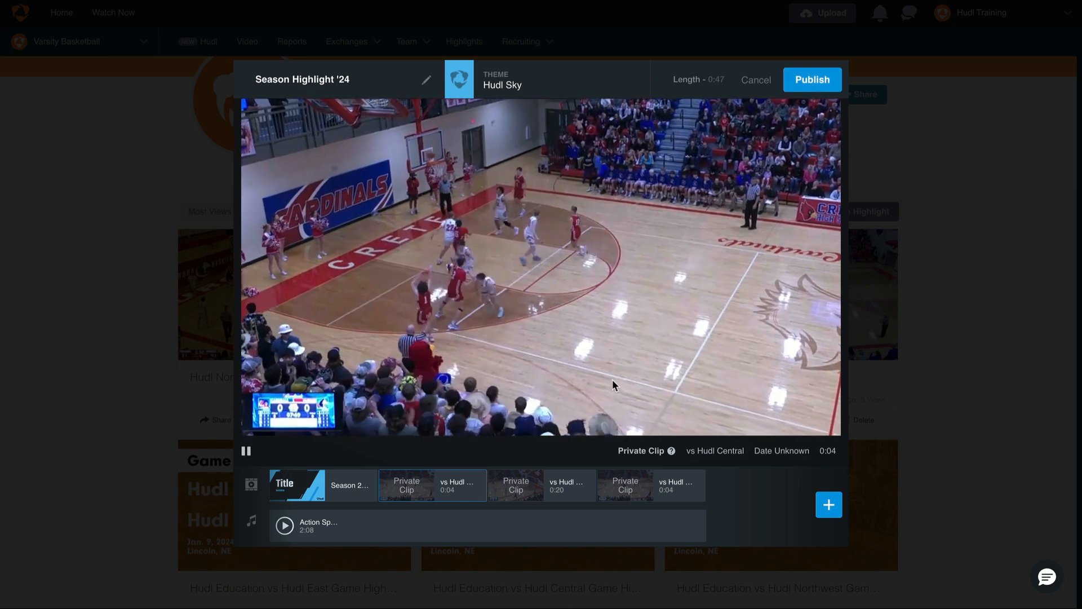
- Add a converging-arrows spotlight to the first clip between 0:13 and 0:14, and move it around the player near the crowd
{"action": "left_click", "coordinate": [475, 490]}
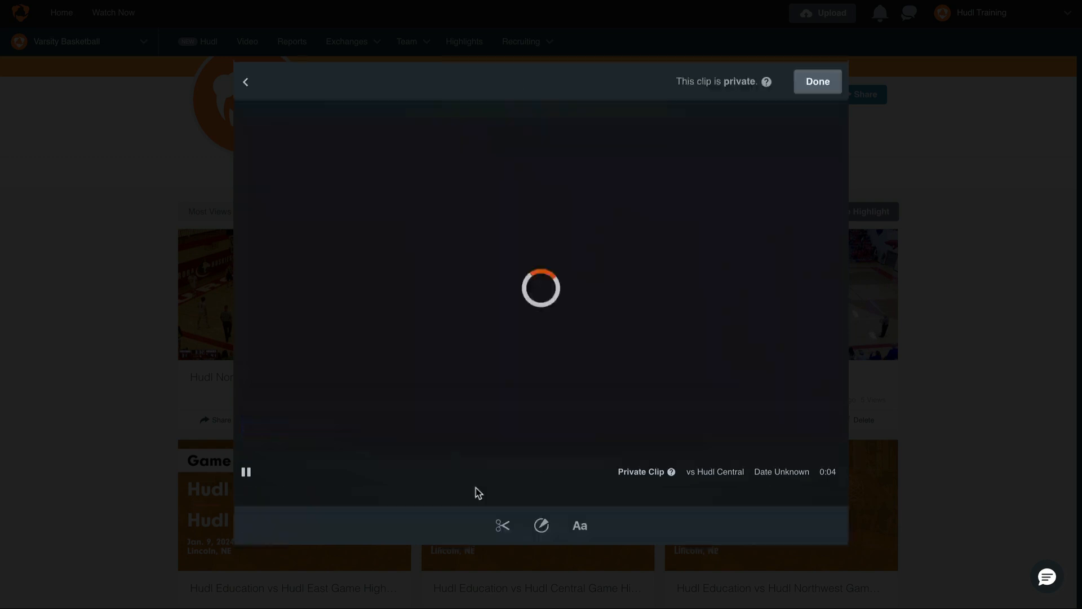
{"action": "left_click", "coordinate": [541, 527]}
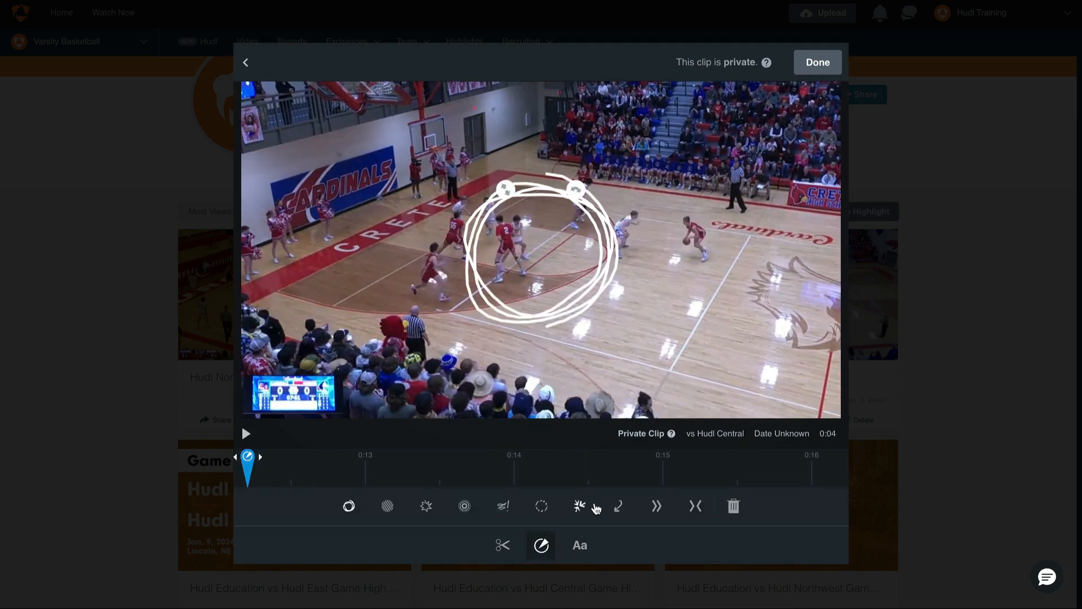
{"action": "left_click", "coordinate": [595, 508]}
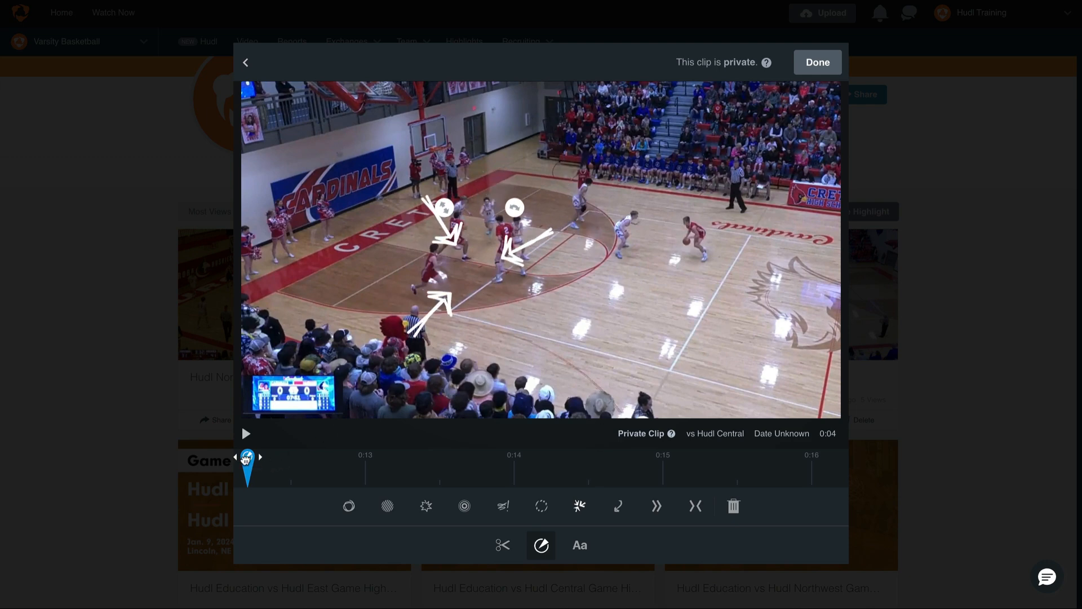
{"action": "left_click_drag", "start_coordinate": [248, 459], "coordinate": [444, 455]}
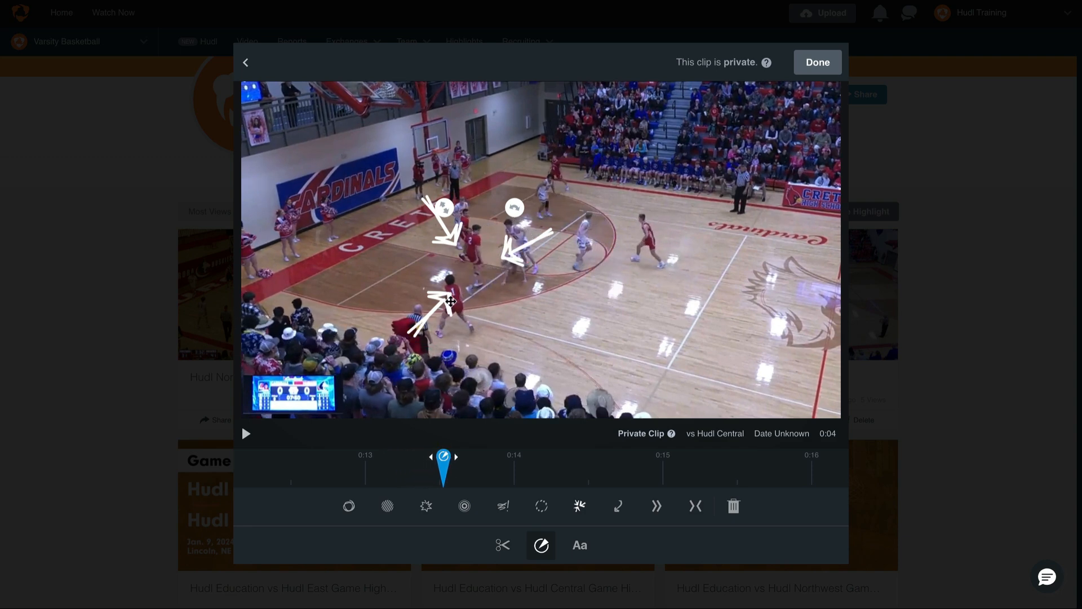
{"action": "left_click_drag", "start_coordinate": [437, 312], "coordinate": [432, 325]}
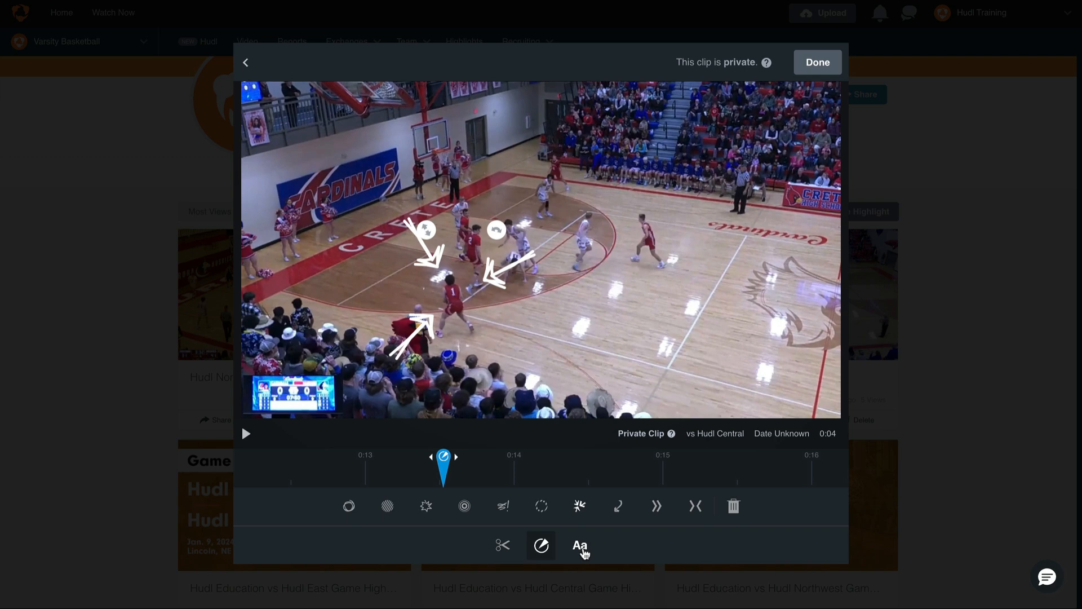
- Add a text overlay reading #3 to the first clip and save the clip edits
{"action": "left_click", "coordinate": [587, 553]}
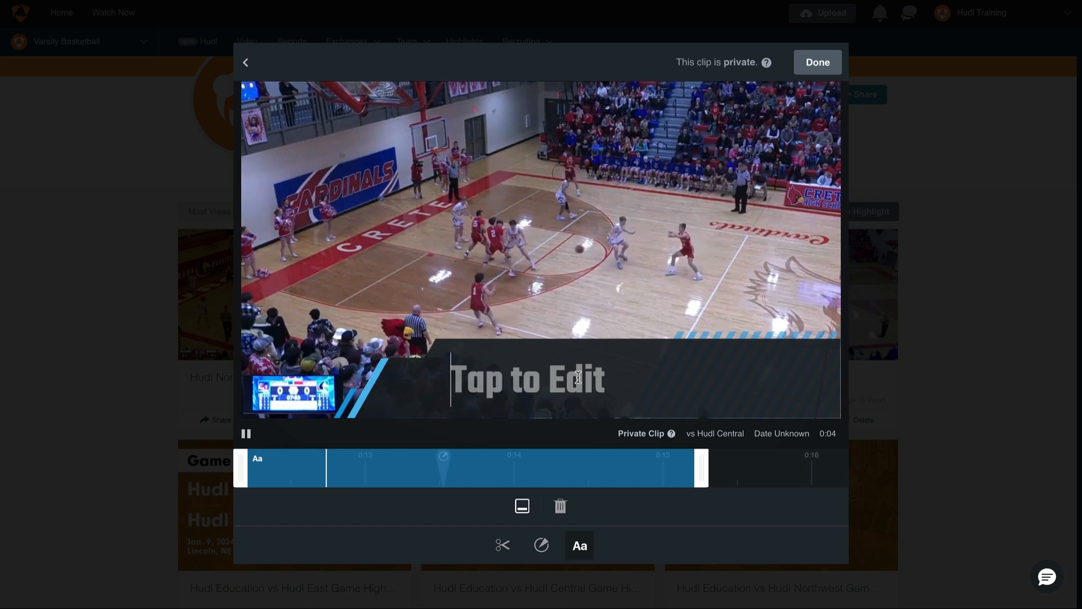
{"action": "left_click", "coordinate": [578, 378]}
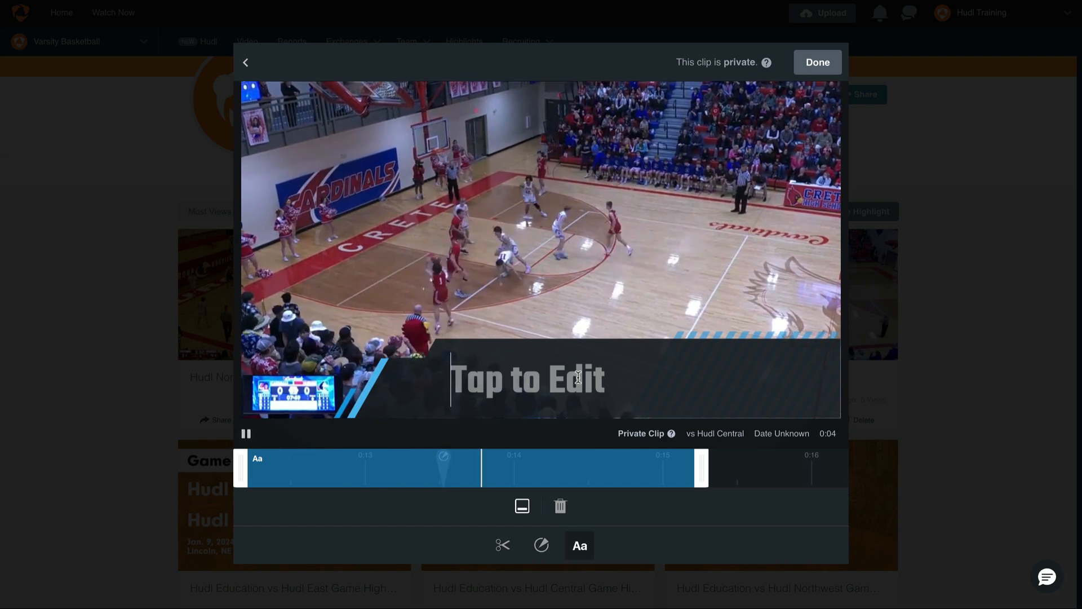
{"action": "type", "text": "#"}
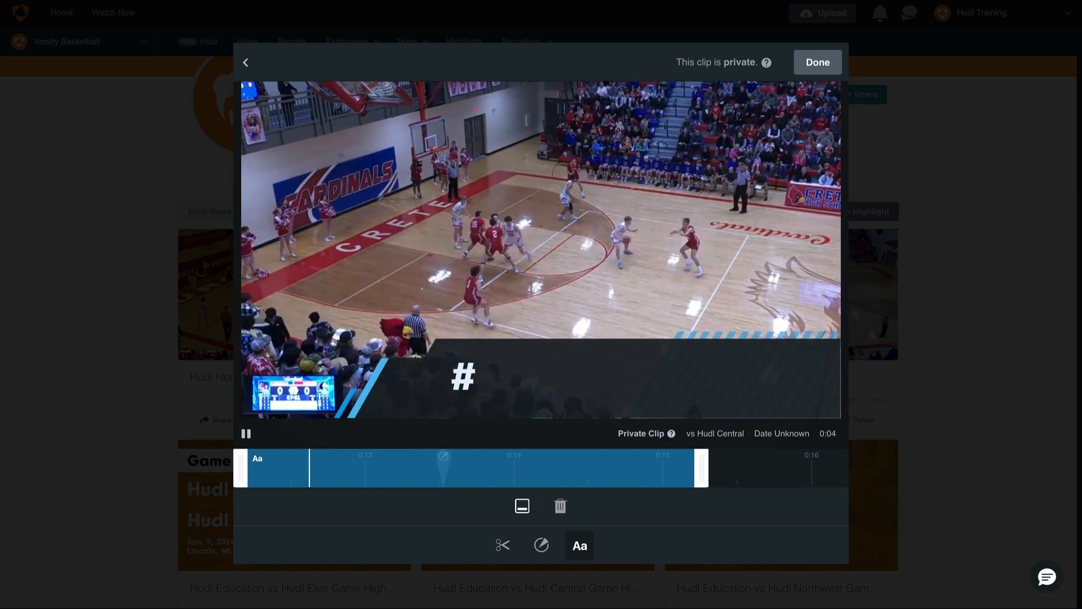
{"action": "type", "text": "3"}
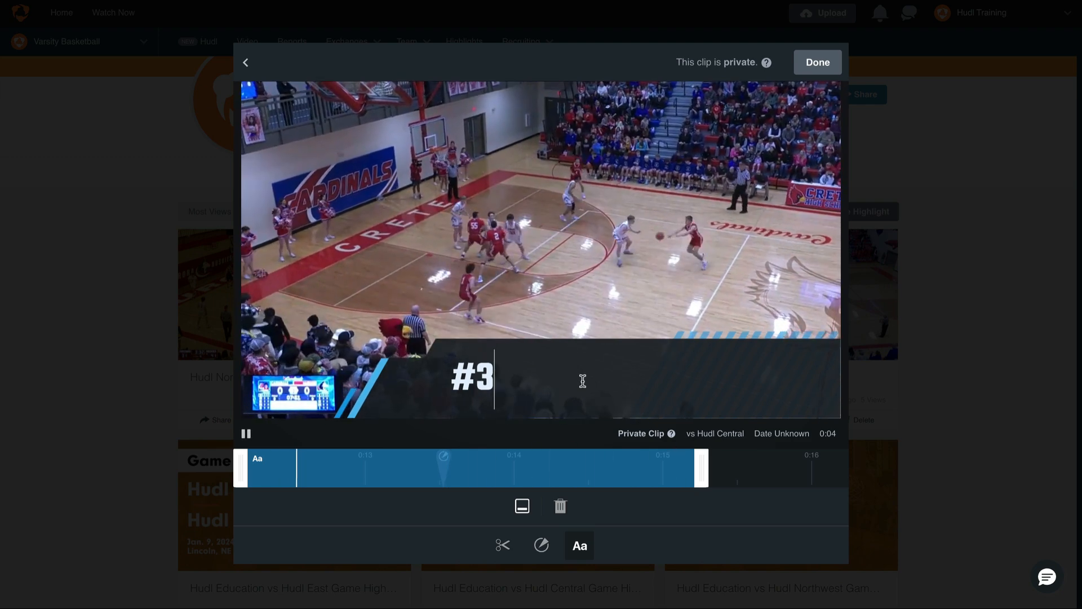
{"action": "left_click", "coordinate": [824, 68]}
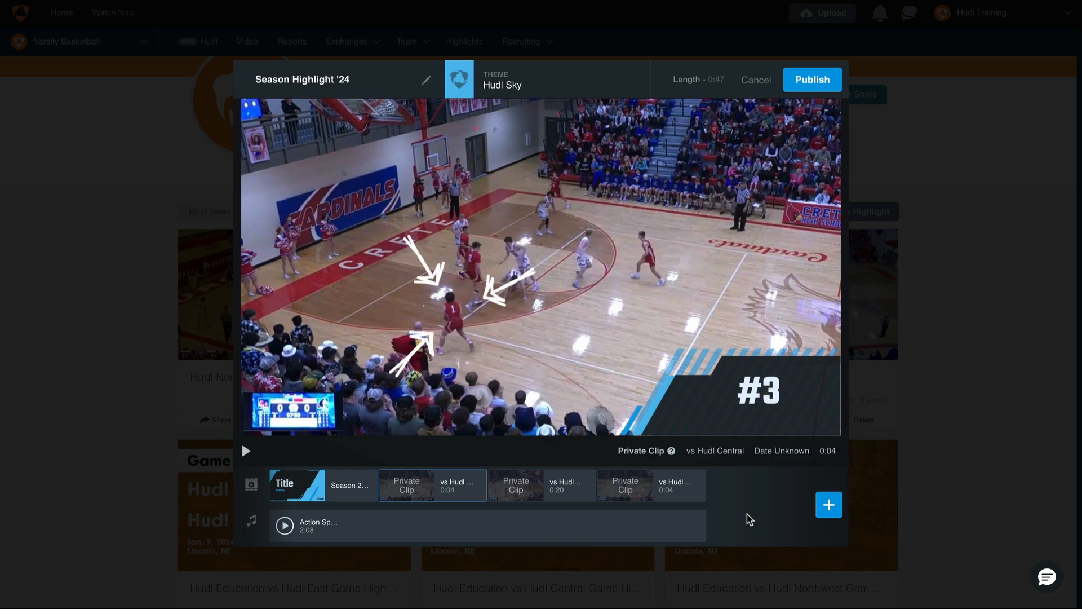
- Publish the Season Highlight '24 reel and return to the team's highlights
{"action": "left_click", "coordinate": [813, 81]}
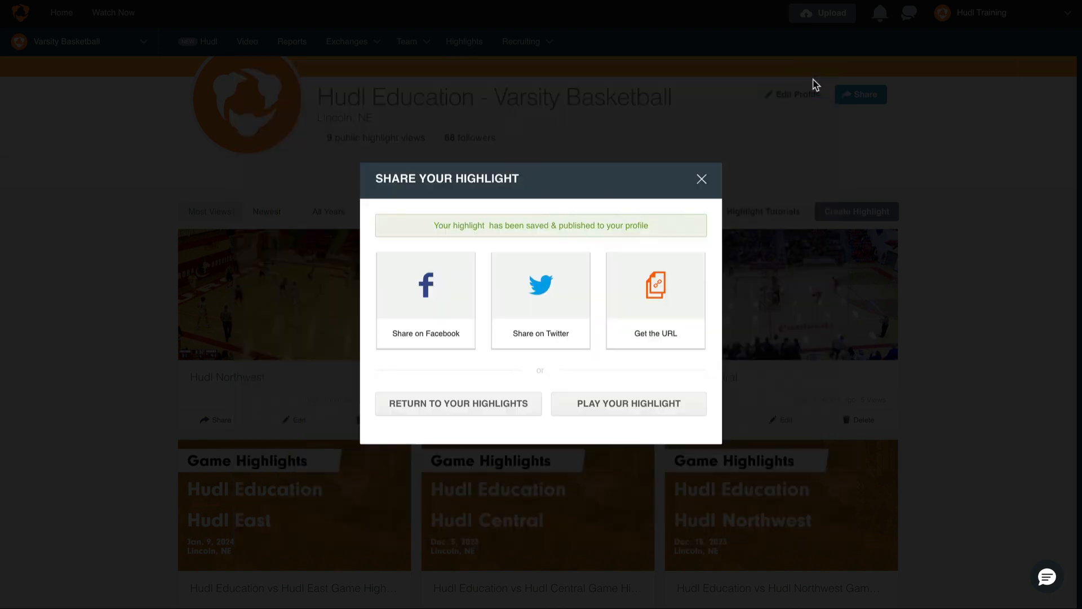
{"action": "left_click", "coordinate": [492, 406]}
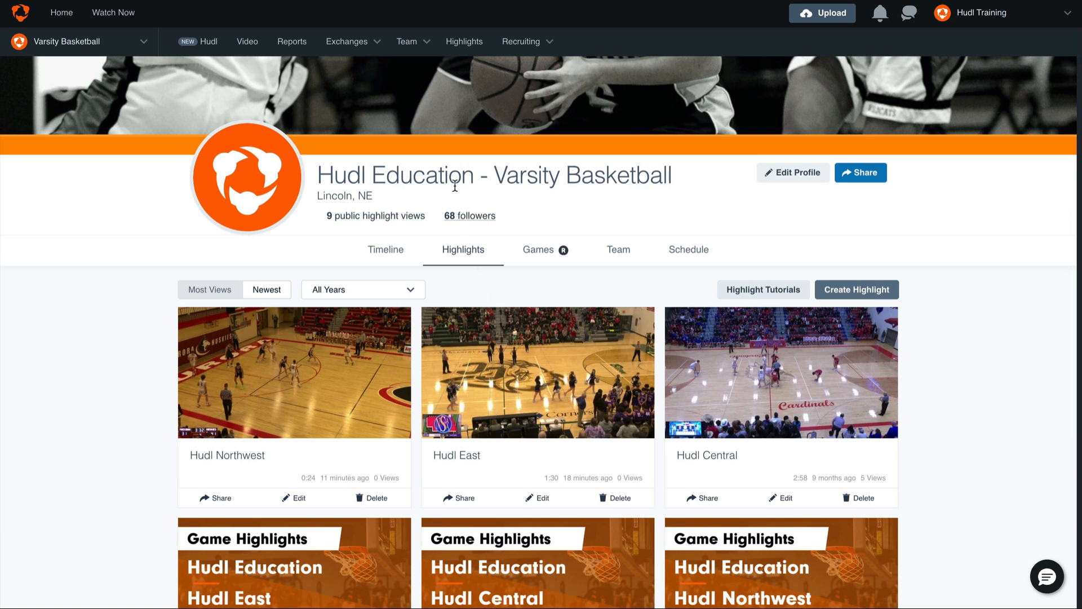
- Set the team's privacy settings to show highlights on team and athlete profiles, and confirm the change
{"action": "left_click", "coordinate": [409, 35]}
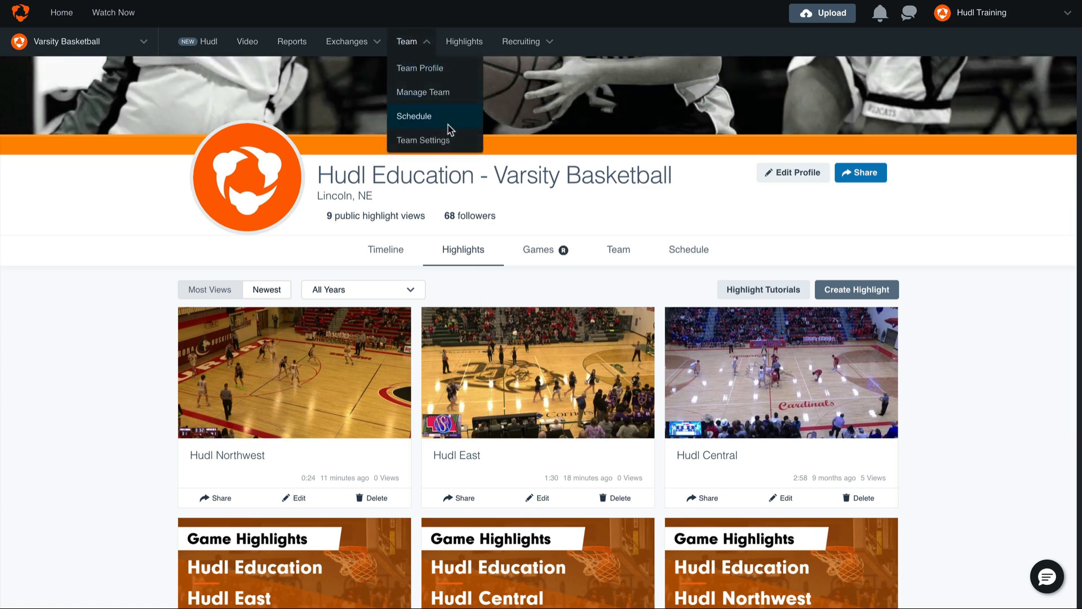
{"action": "left_click", "coordinate": [468, 142]}
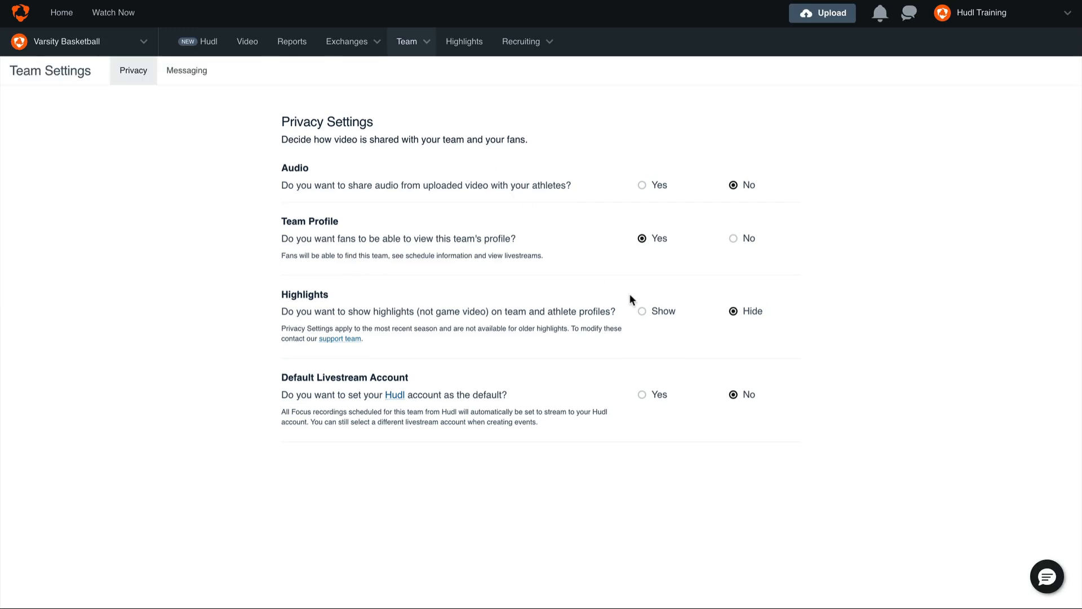
{"action": "left_click", "coordinate": [665, 318]}
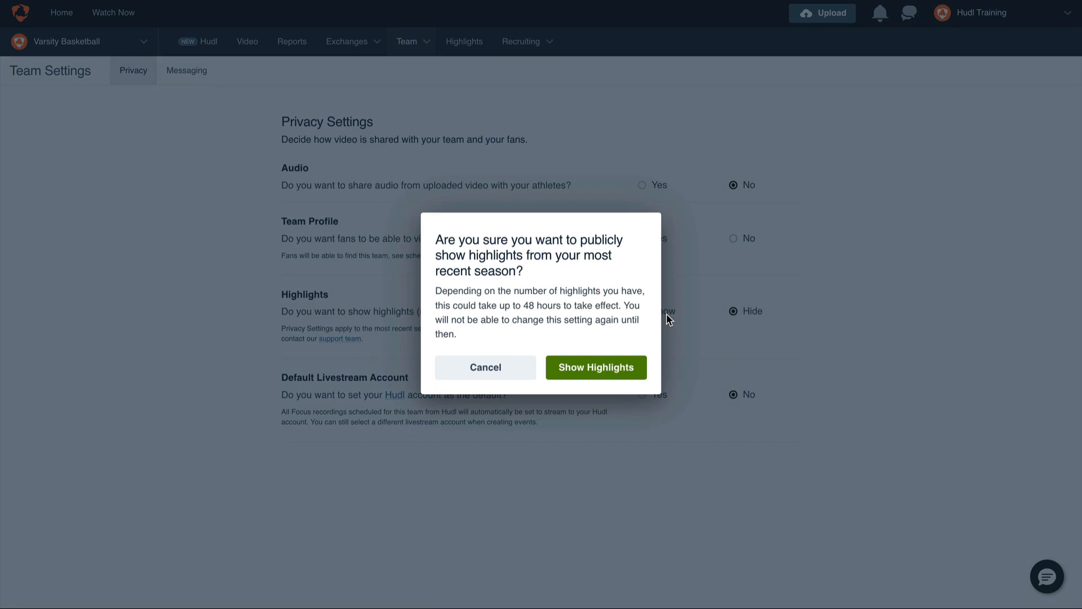
{"action": "left_click", "coordinate": [618, 374]}
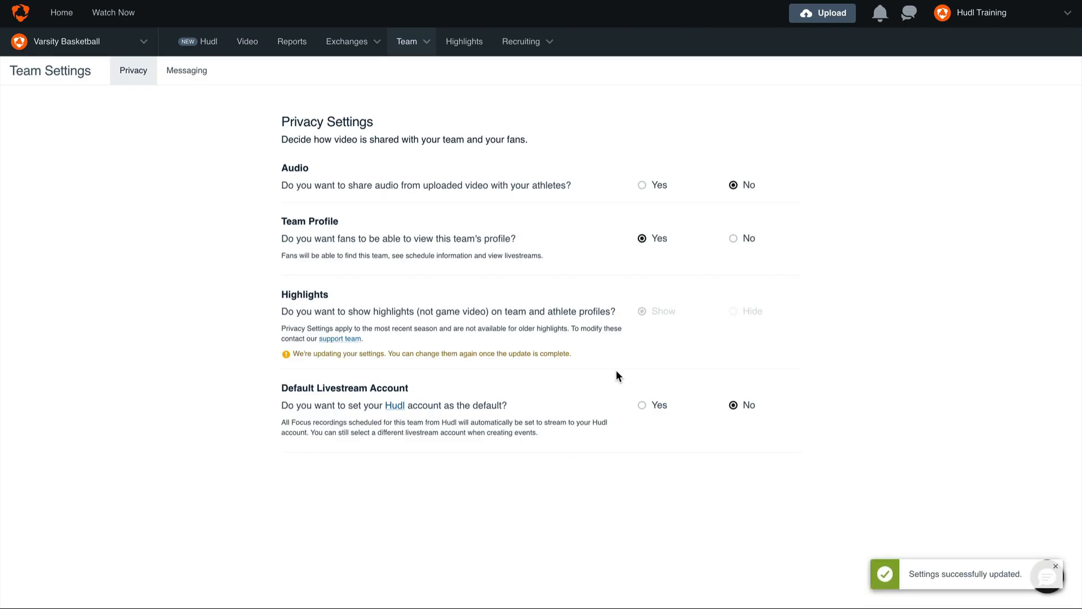
- View the highlights on the Varsity Basketball team profile
{"action": "mouse_move", "coordinate": [417, 42]}
{"action": "left_click", "coordinate": [423, 67]}
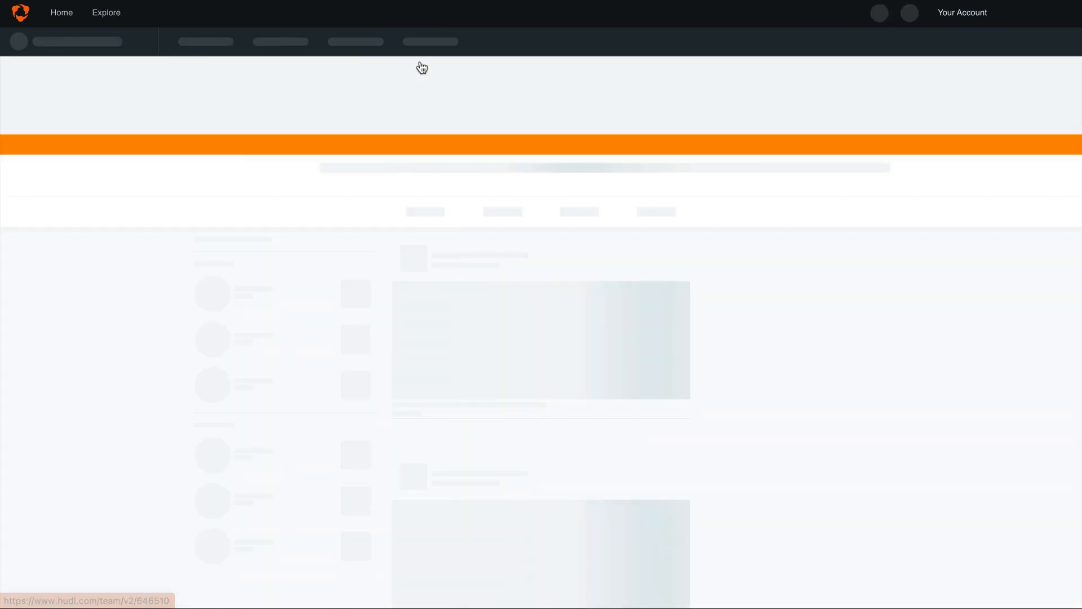
{"action": "left_click", "coordinate": [474, 251]}
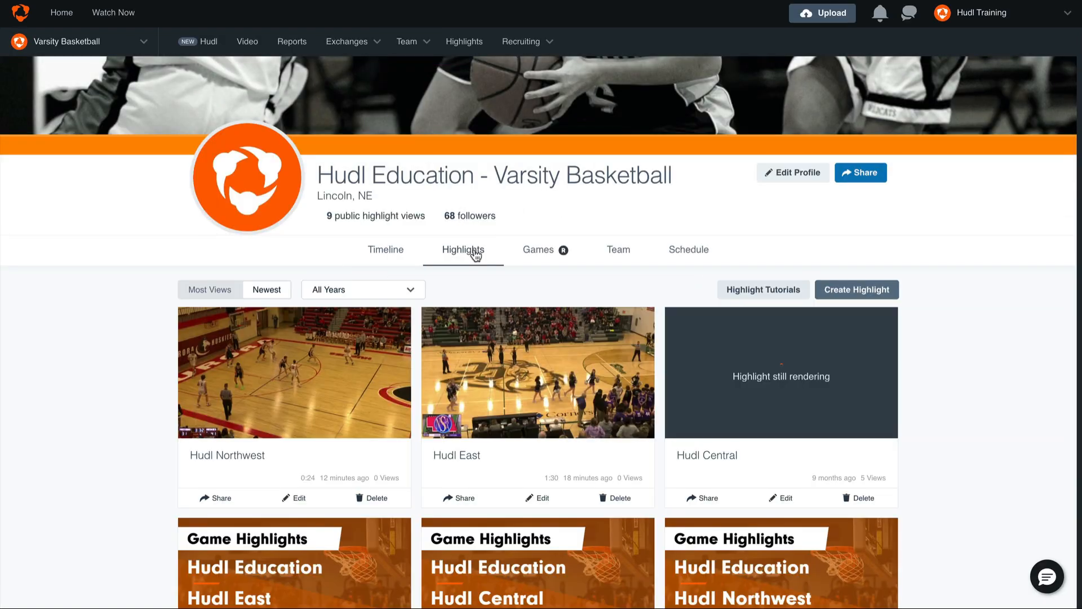
{"action": "scroll", "coordinate": [475, 255], "scroll_direction": "down", "scroll_amount": 1}
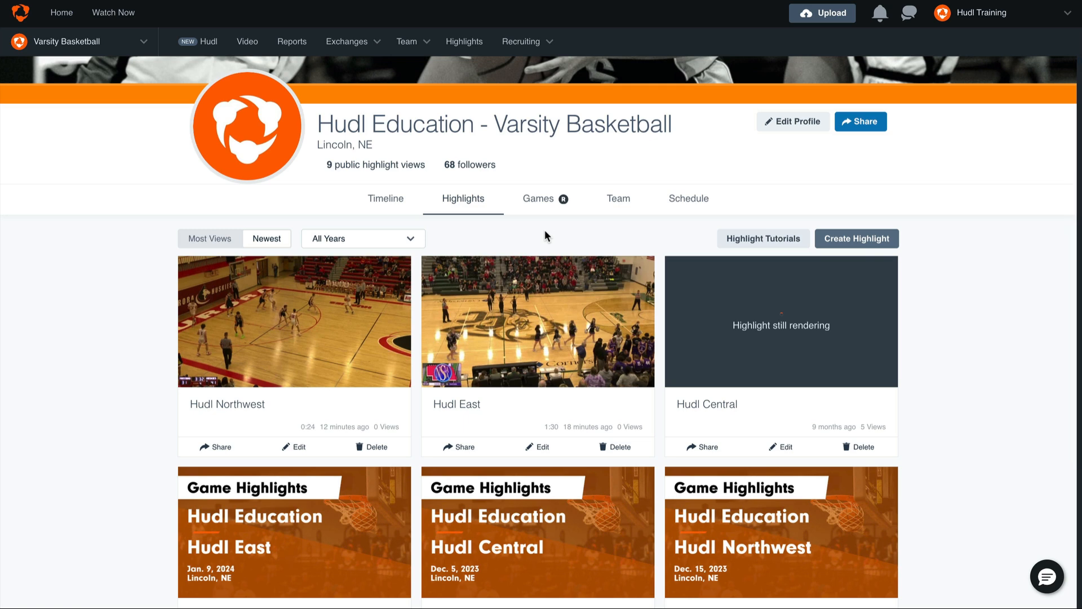
- Open the profile of athlete #12 from the team roster and start a new highlight there
{"action": "left_click", "coordinate": [627, 200]}
{"action": "scroll", "coordinate": [629, 201], "scroll_direction": "down", "scroll_amount": 2}
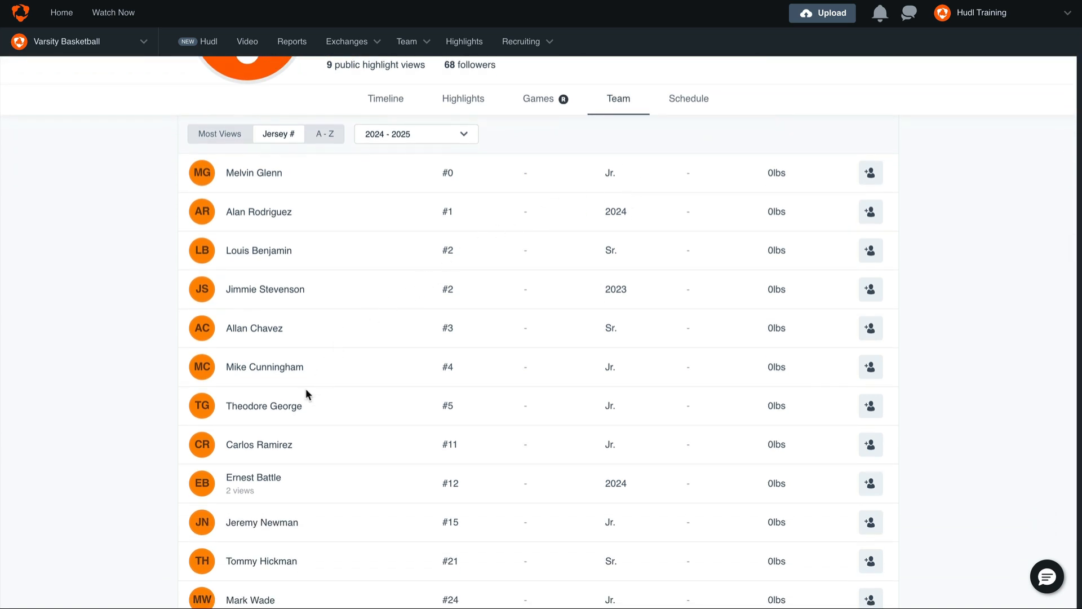
{"action": "left_click", "coordinate": [248, 479]}
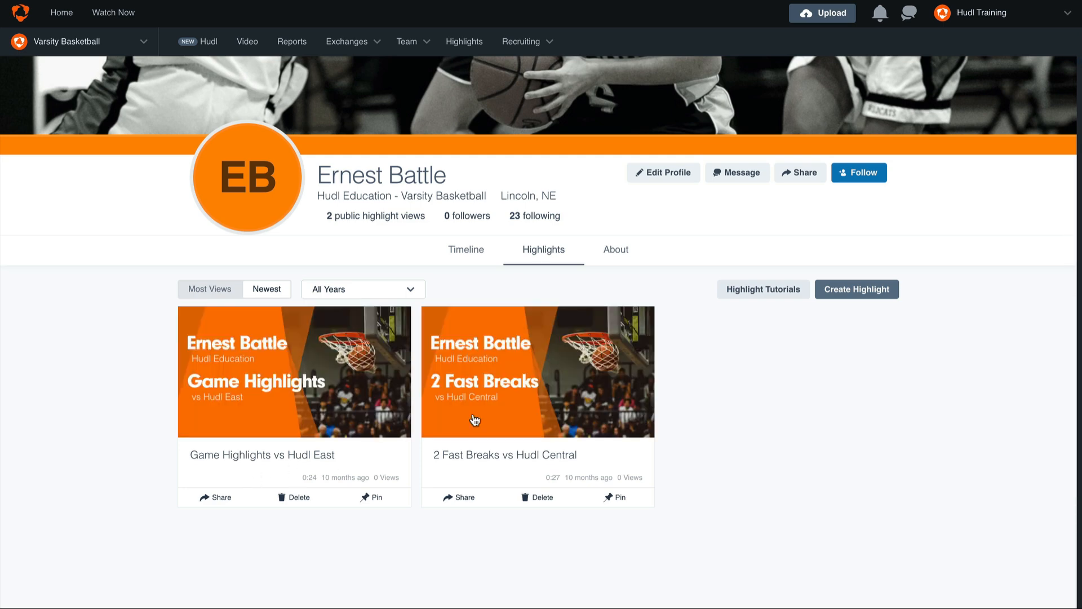
{"action": "left_click", "coordinate": [881, 289]}
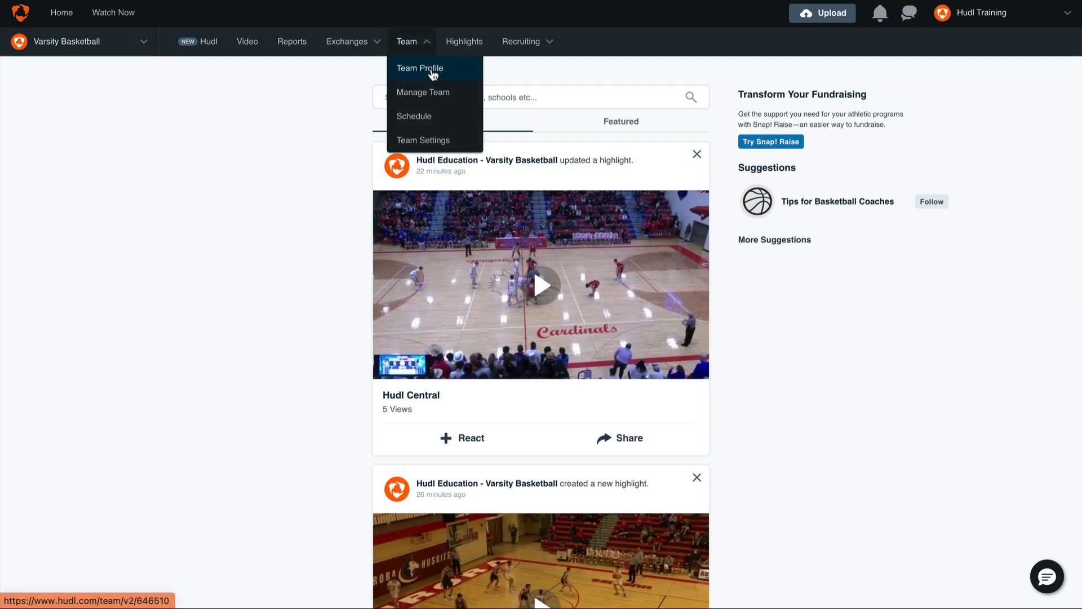
- Go back to the team profile and display its list of highlights
{"action": "left_click", "coordinate": [432, 69]}
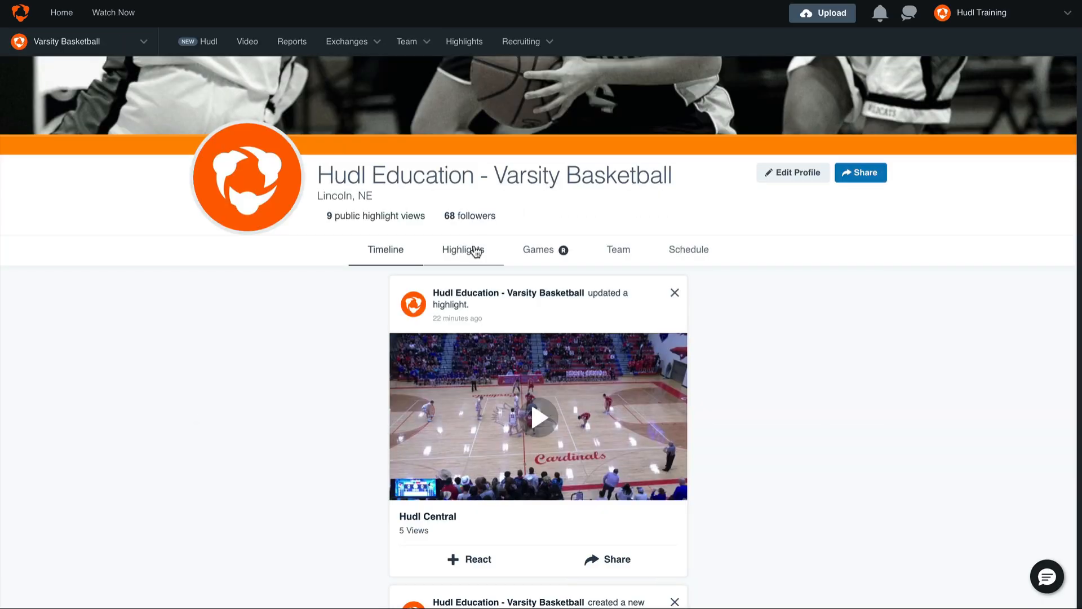
{"action": "left_click", "coordinate": [475, 249]}
{"action": "scroll", "coordinate": [475, 252], "scroll_direction": "down", "scroll_amount": 1}
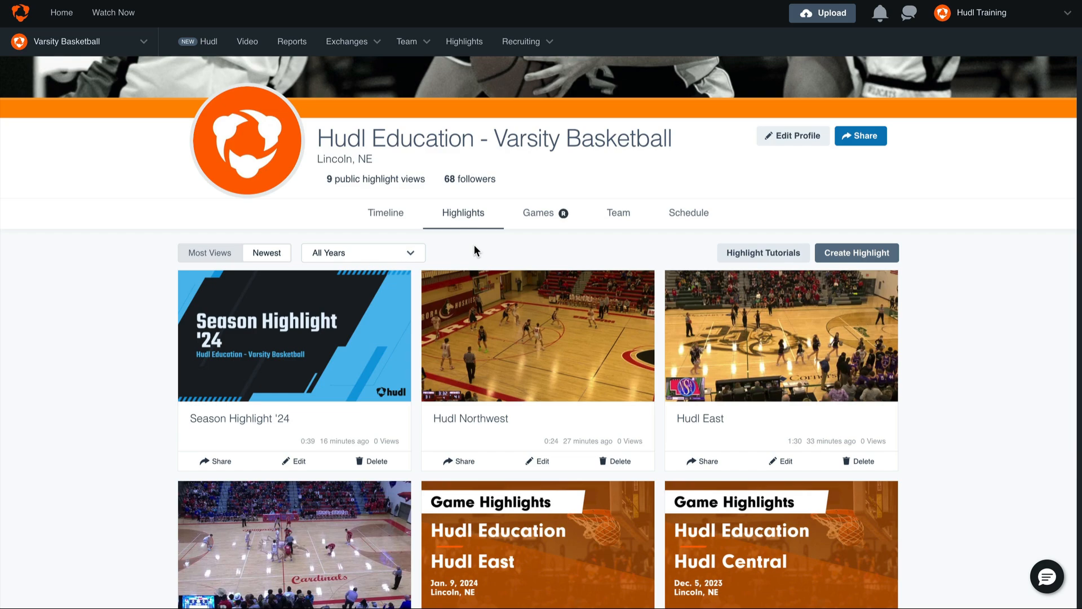
- Open the published Season Highlight '24 reel for editing, cancel without changes, and bring up its sharing options
{"action": "left_click", "coordinate": [297, 463]}
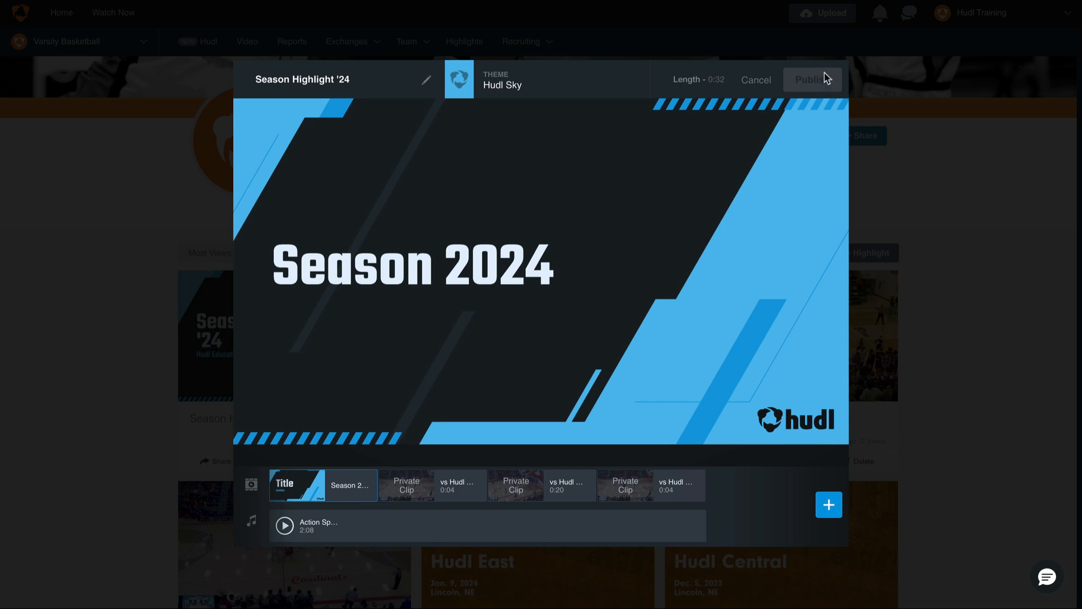
{"action": "left_click", "coordinate": [762, 82]}
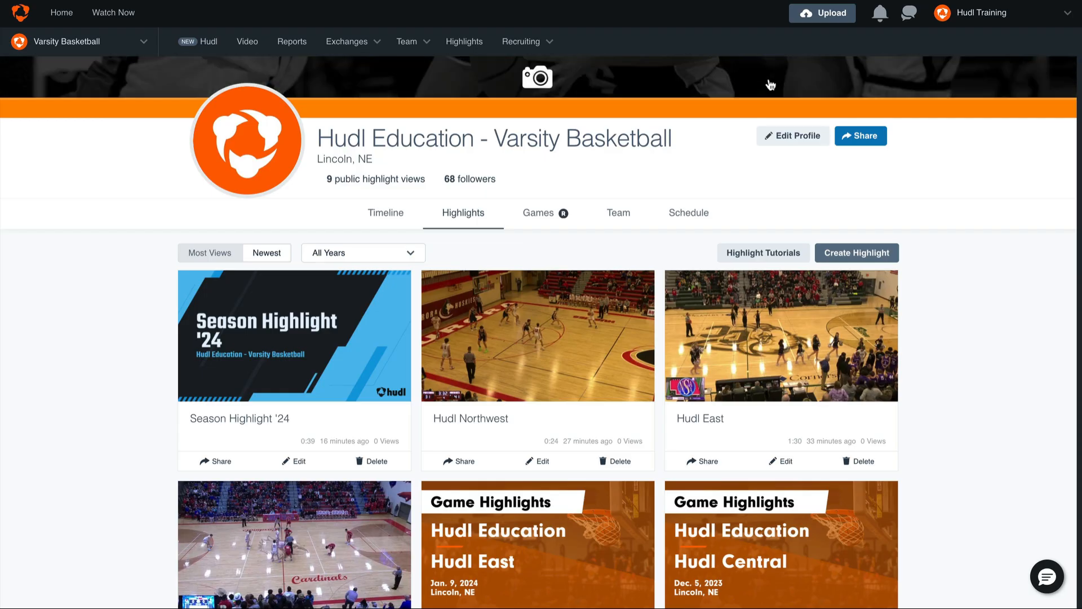
{"action": "left_click", "coordinate": [221, 462]}
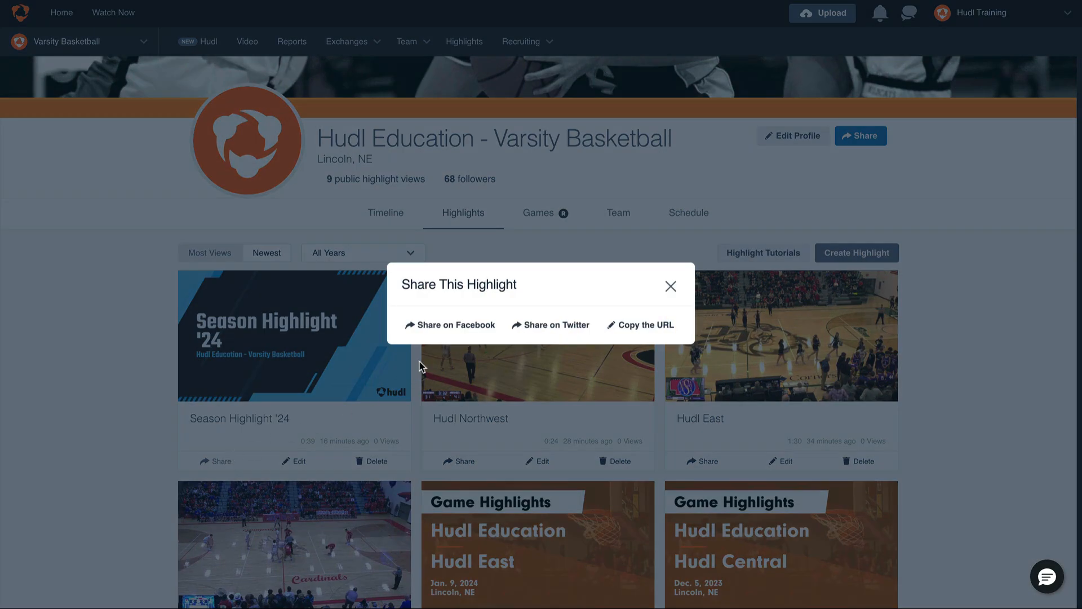